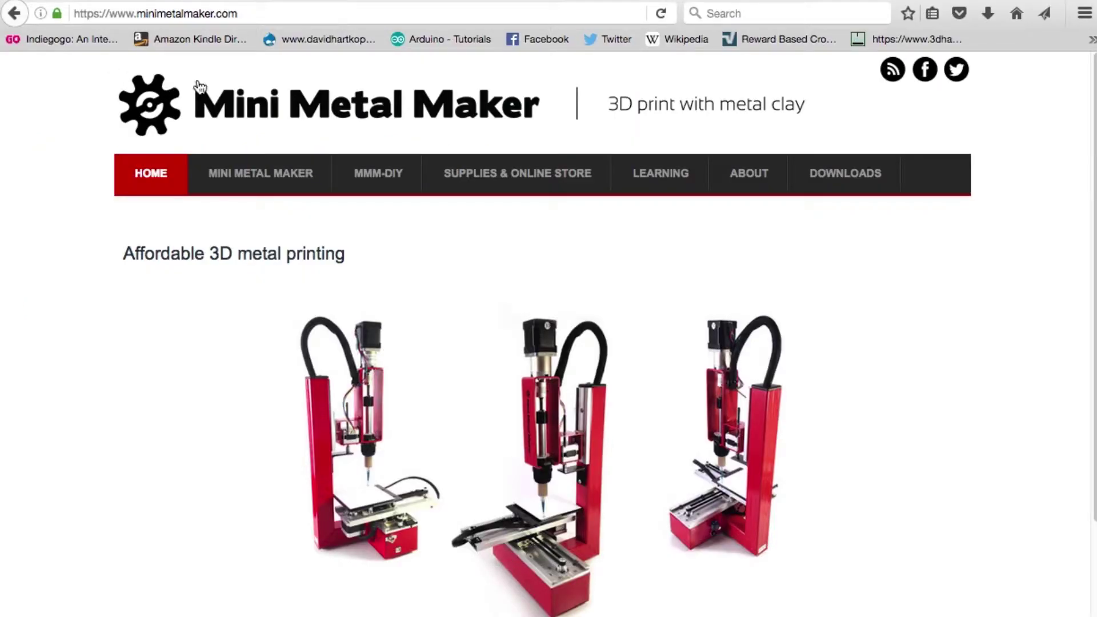
Open the Mini Metal Maker DOWNLOADS page to reach the MiniMetalMaker GitHub repository link
left_click(833, 181)
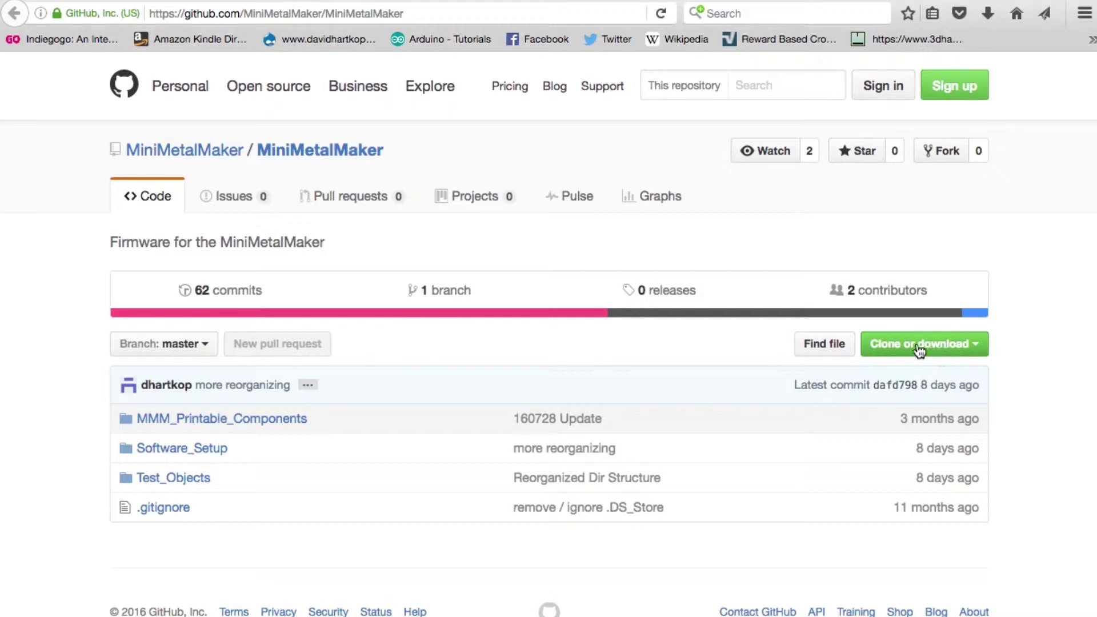
Download the MiniMetalMaker repository as a ZIP file and confirm saving it
left_click(977, 345)
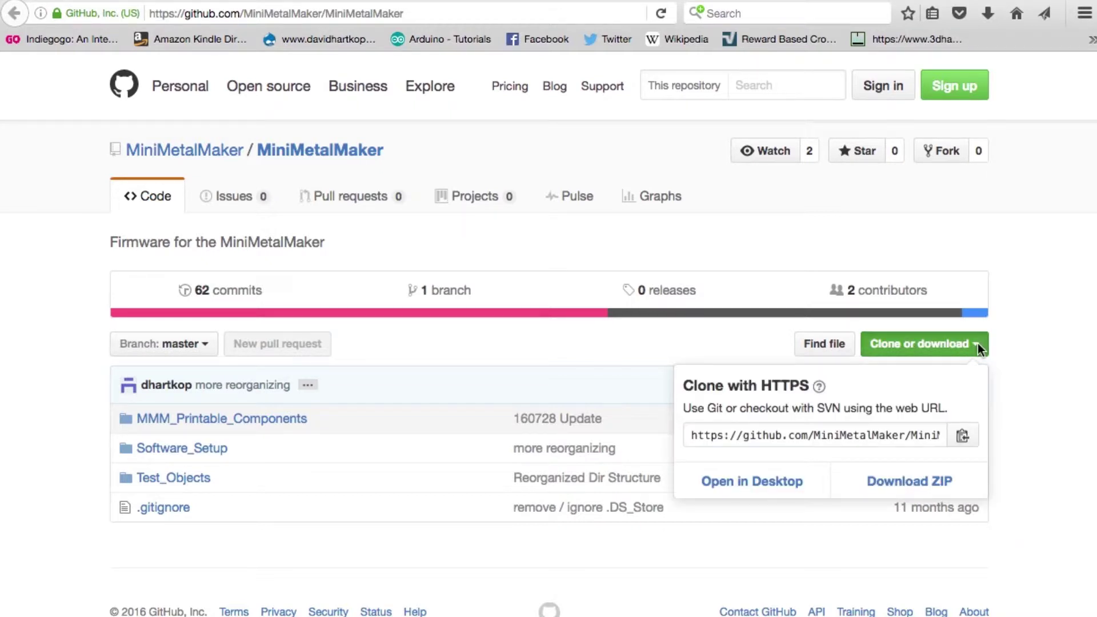
left_click(907, 485)
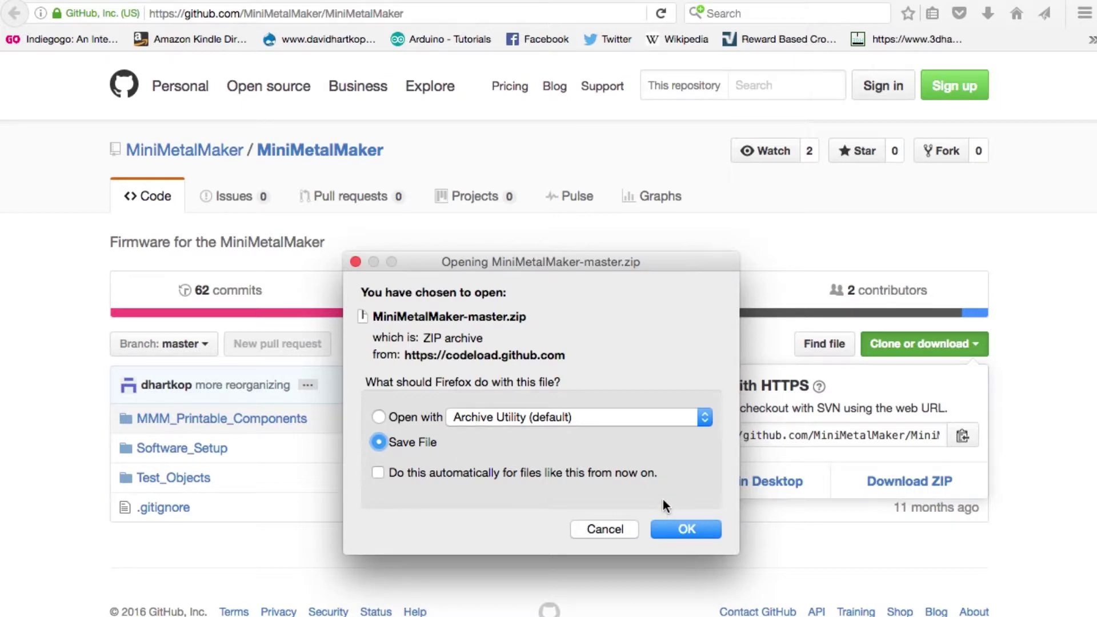
left_click(680, 529)
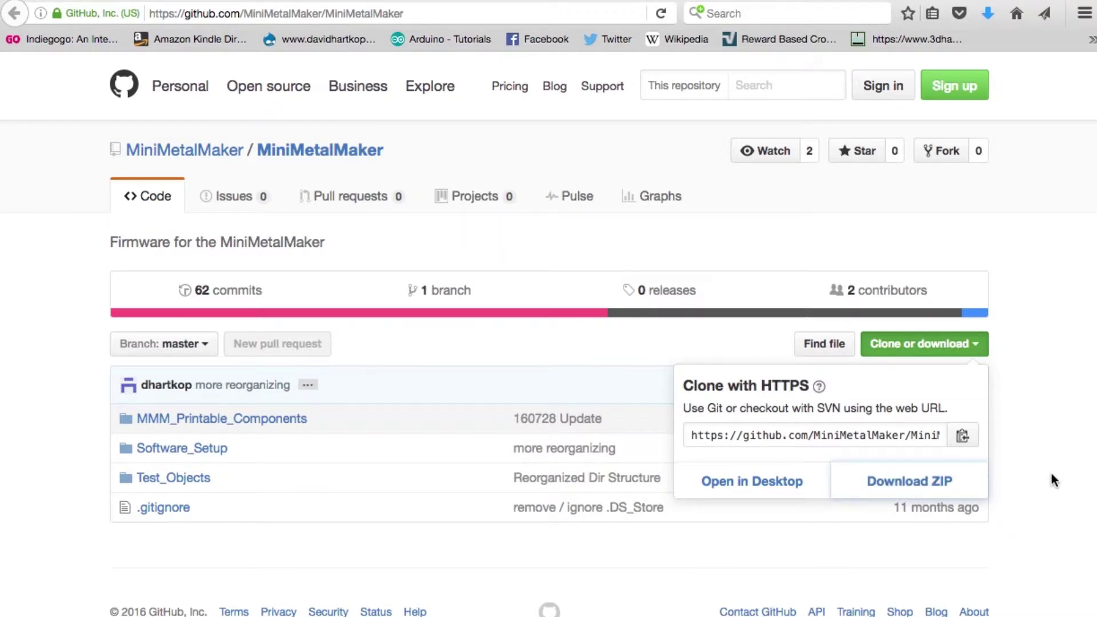
Reveal the downloaded MiniMetalMaker-master(1).zip in Finder from the downloads library
left_click(988, 12)
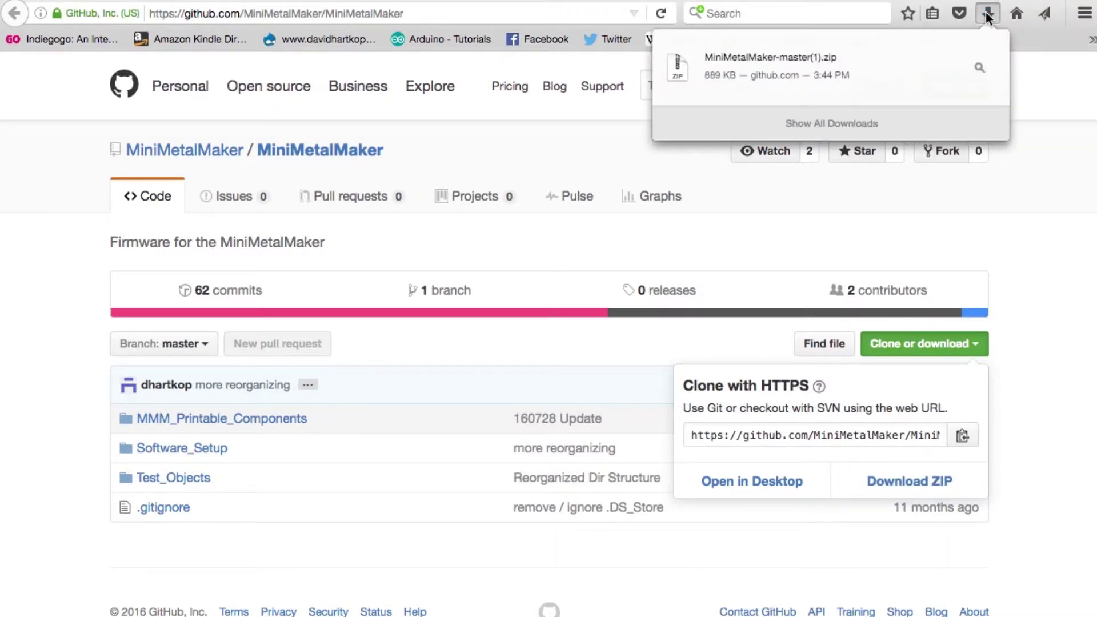
left_click(835, 124)
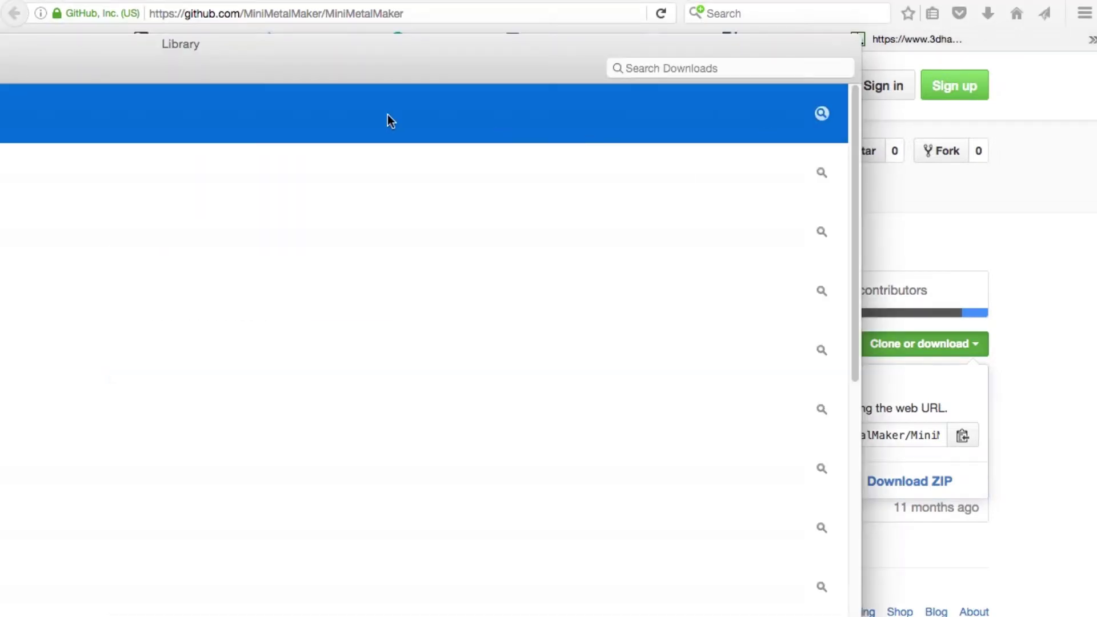
mouse_move(256, 26)
left_mouse_down()
mouse_move(426, 77)
mouse_move(961, 57)
mouse_move(776, 83)
left_mouse_up()
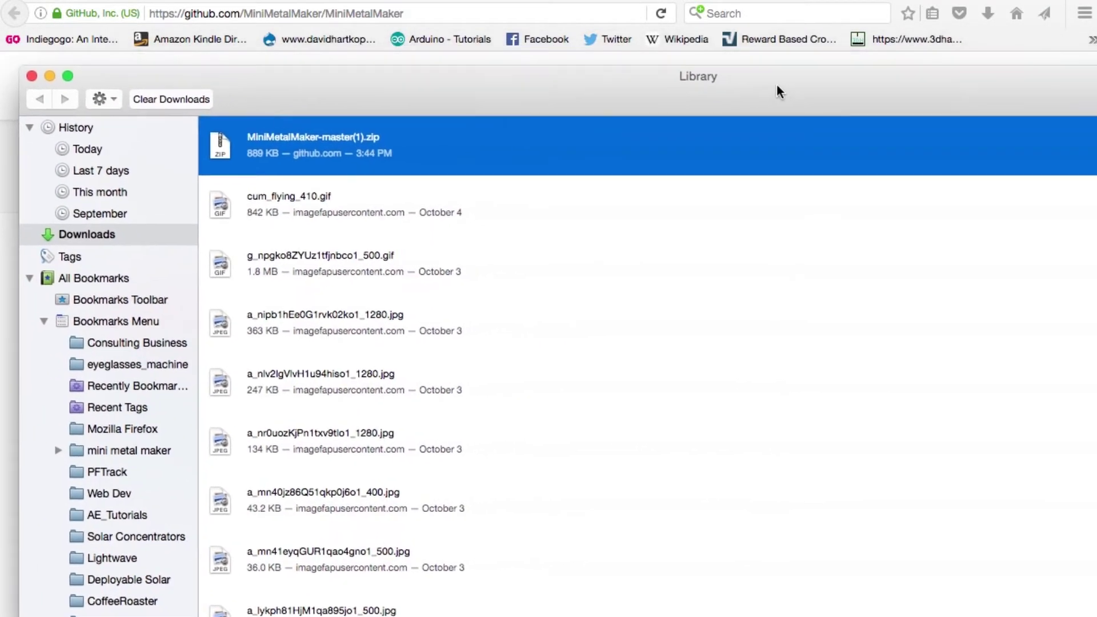
right_click(238, 155)
left_click(276, 169)
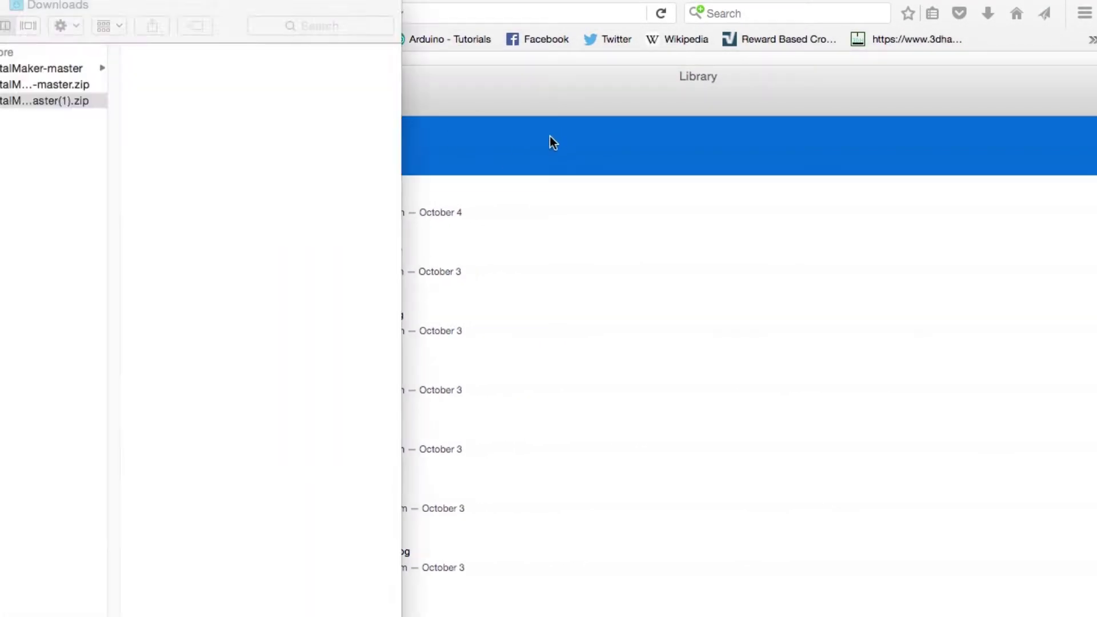
mouse_move(105, 5)
left_mouse_down()
mouse_move(621, 40)
mouse_move(650, 32)
left_mouse_up()
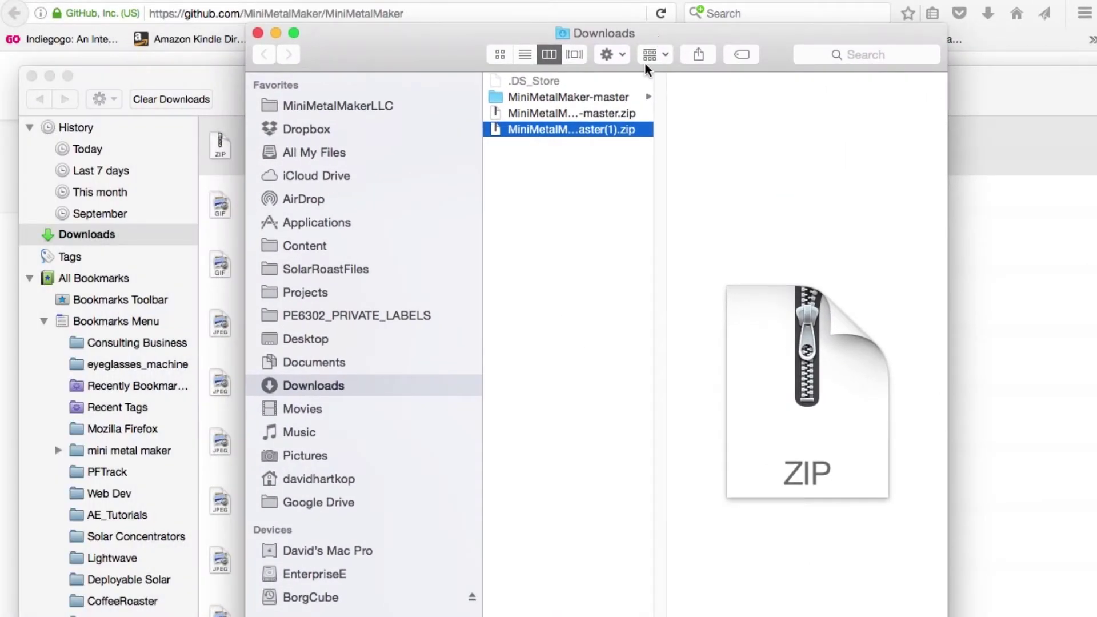
Extract the MiniMetalMaker ZIP and widen the Finder window so folder names show fully
double_click(496, 129)
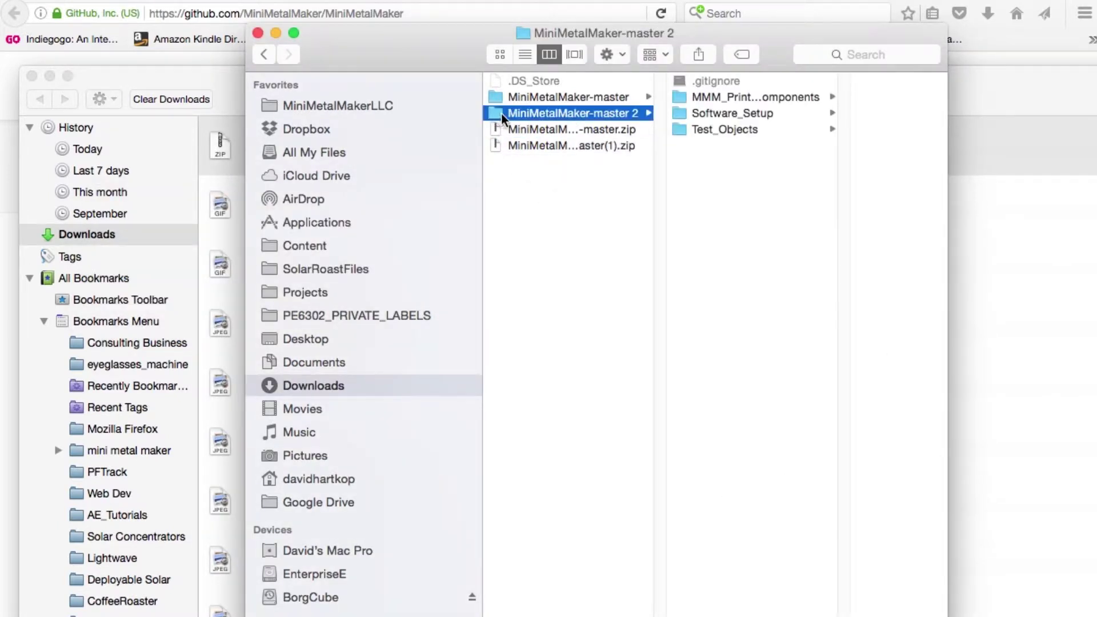
left_click_drag(717, 36, 529, 35)
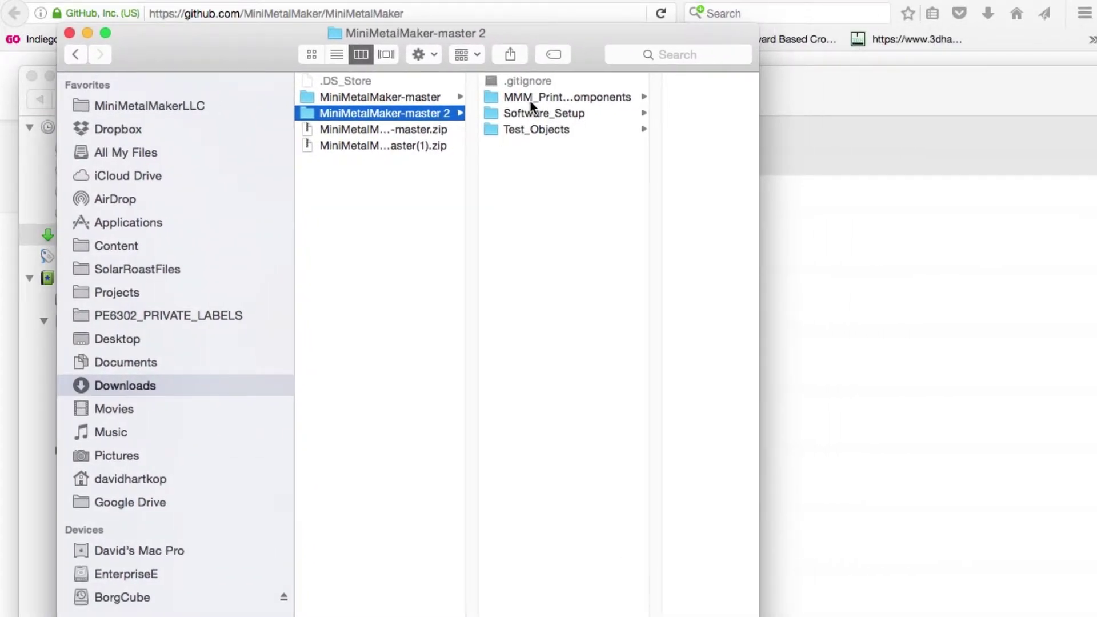
left_click_drag(655, 611, 940, 611)
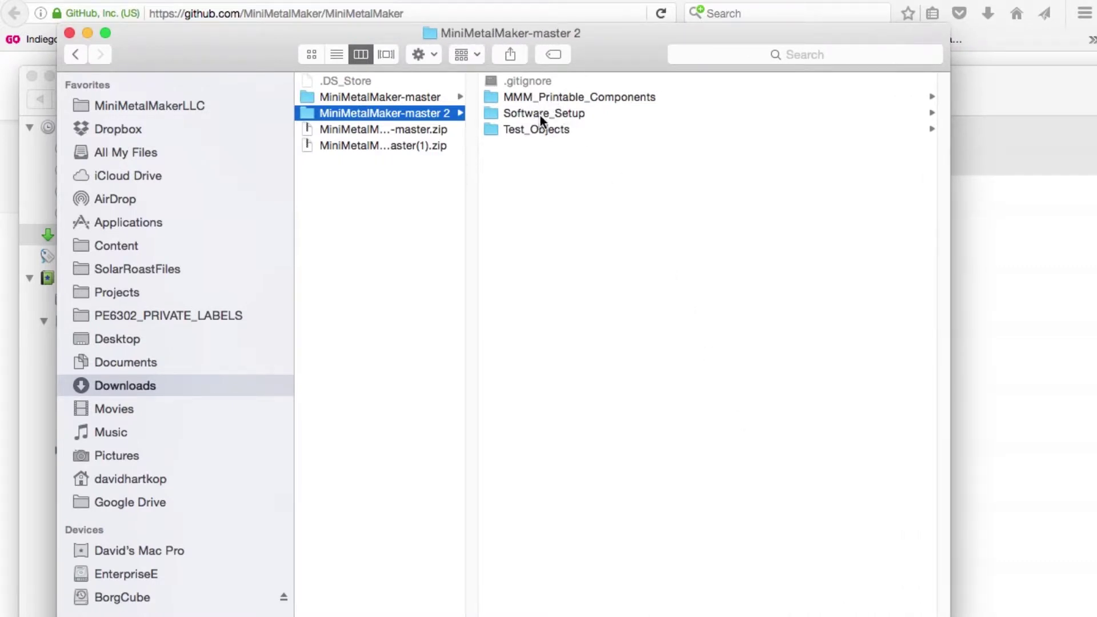
Move the MiniMetalMaker-master 2 folder into Documents and open its Software_Setup folder
left_click(312, 112)
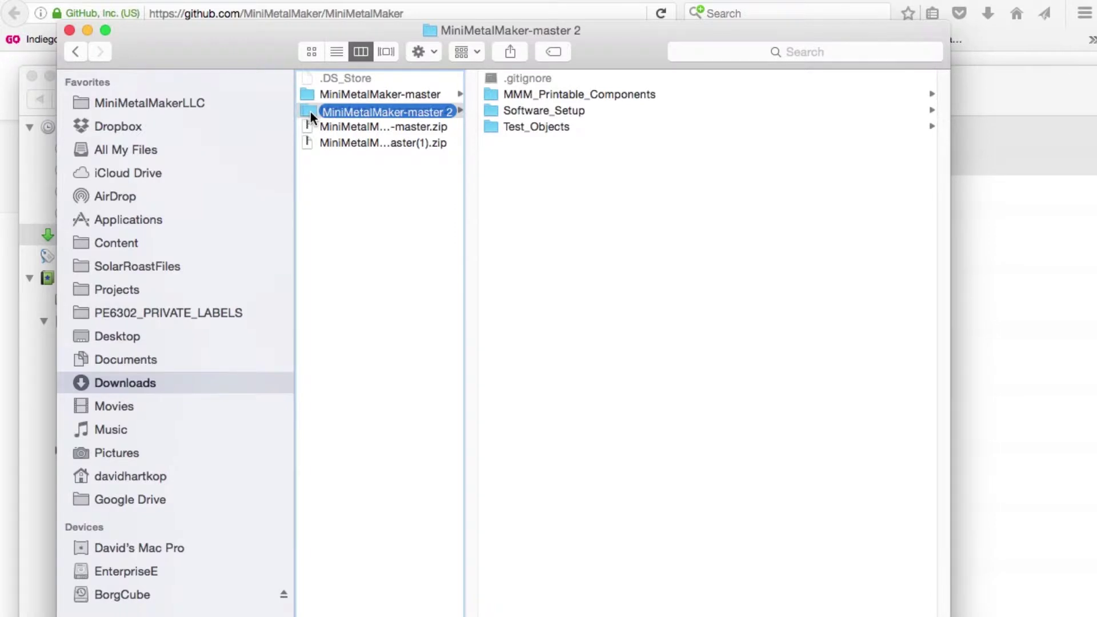
left_click_drag(310, 112, 132, 358)
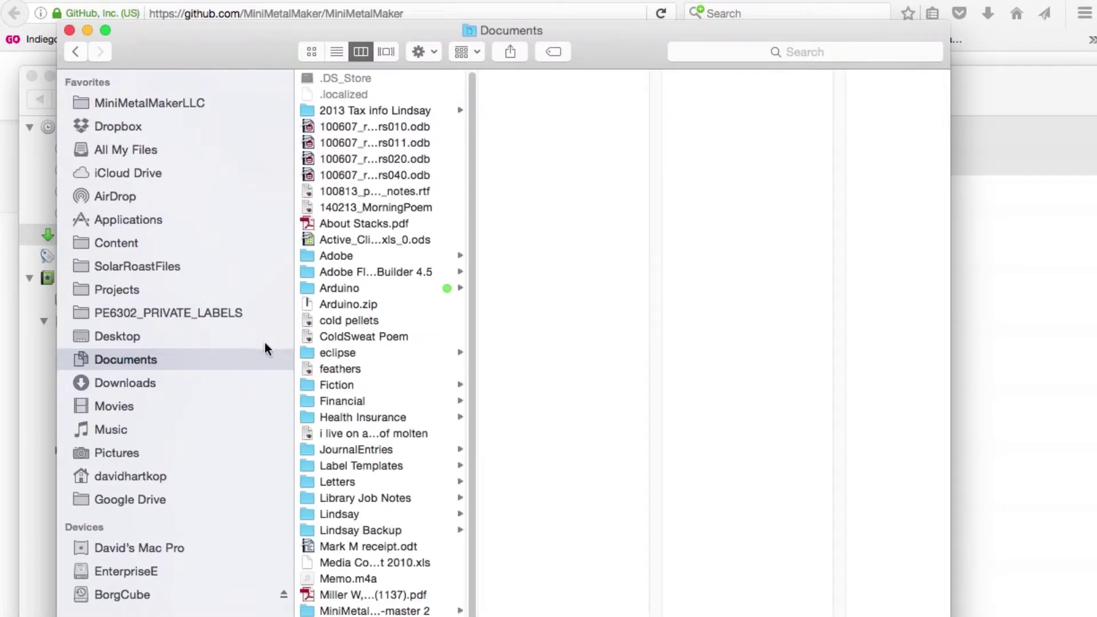
left_click(404, 610)
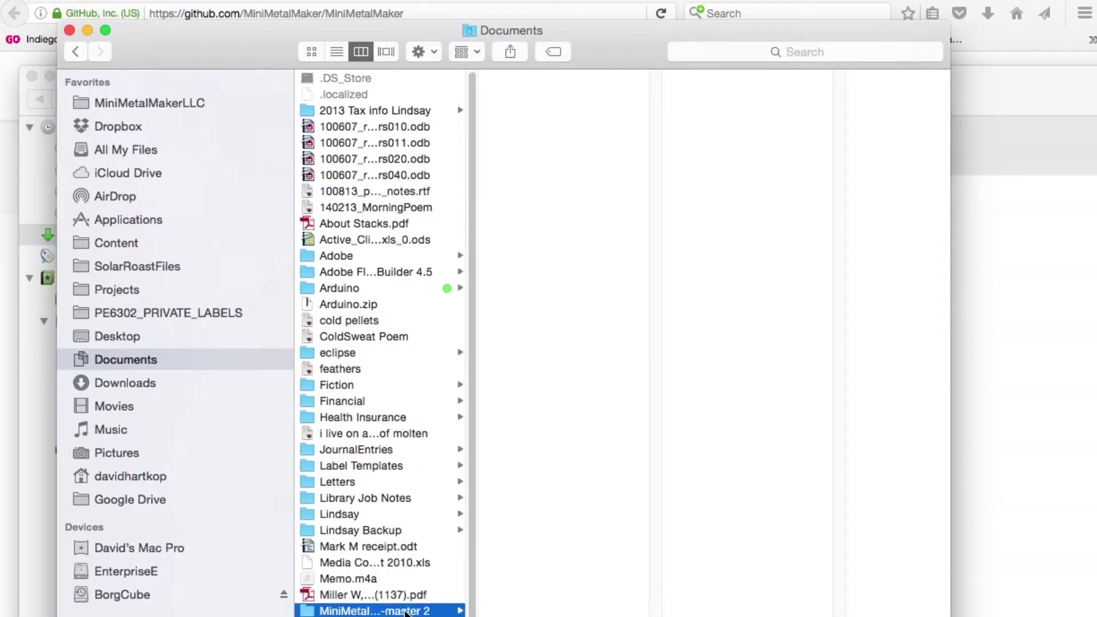
left_click(536, 112)
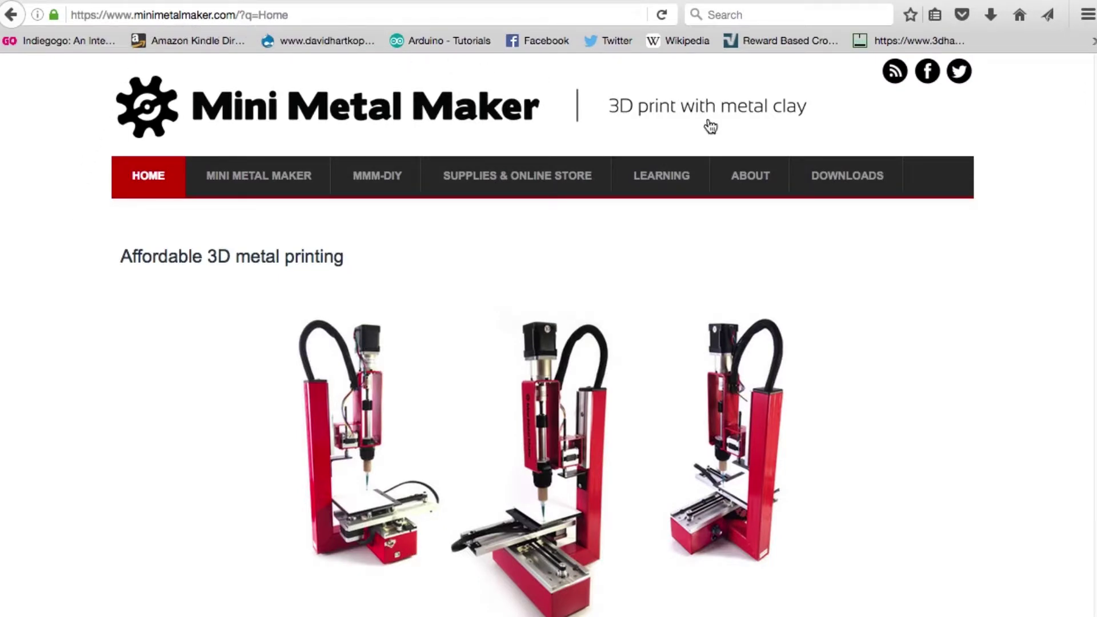
Follow the DOWNLOADS page's quick software links to Slic3r's Mac downloads listing
left_click(839, 182)
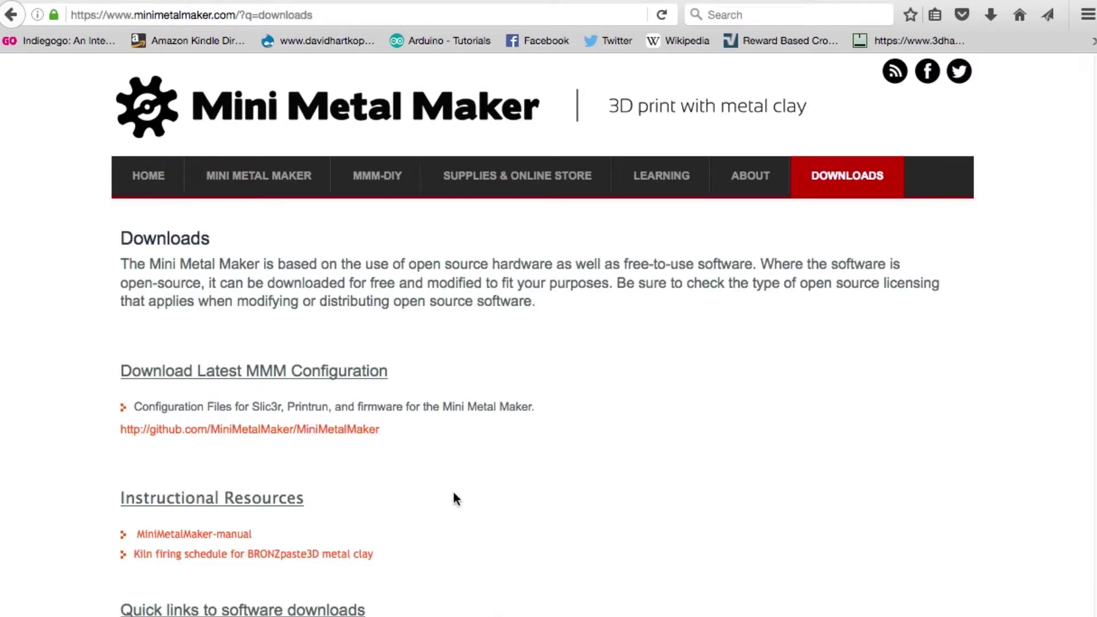
scroll(478, 508, "down", 4)
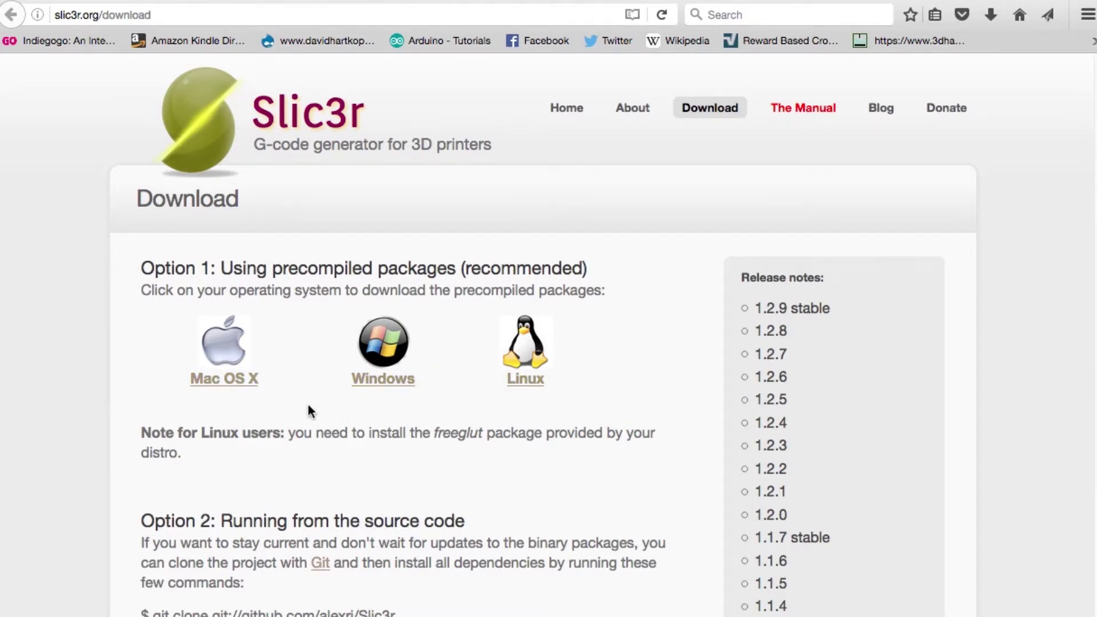
left_click(204, 380)
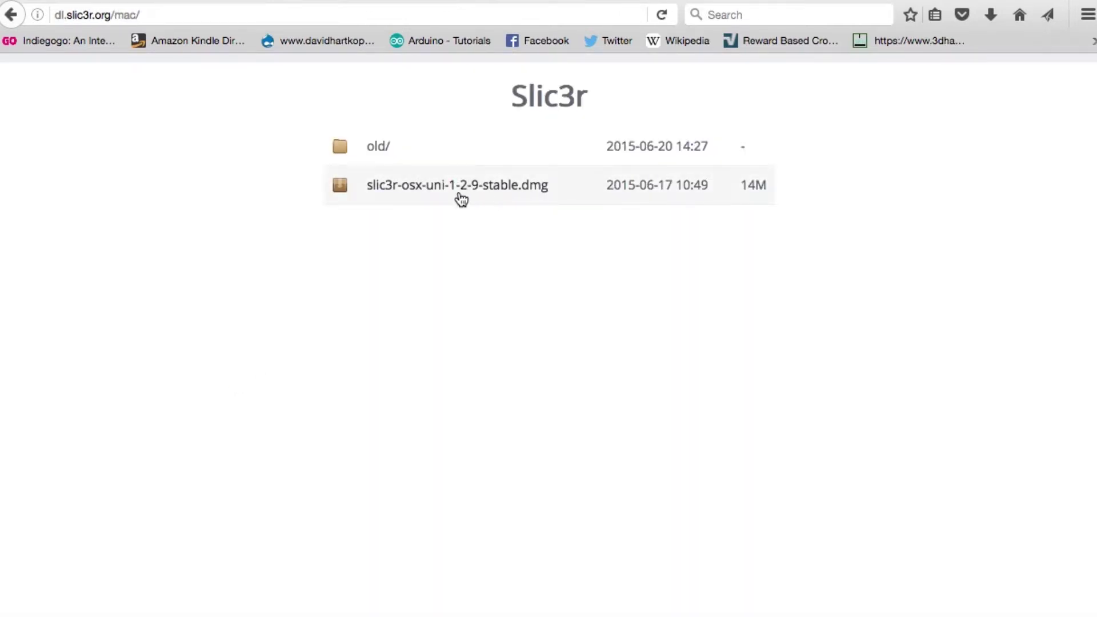
Download and save the slic3r-osx-uni-1-2-9-stable.dmg disk image
left_click(424, 192)
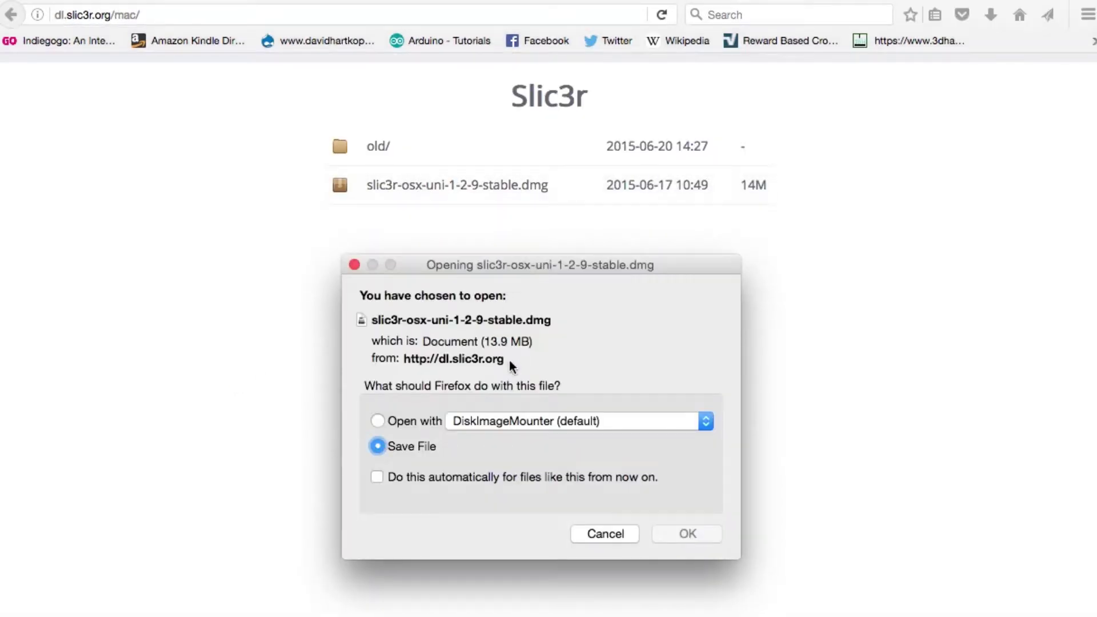
left_click(680, 534)
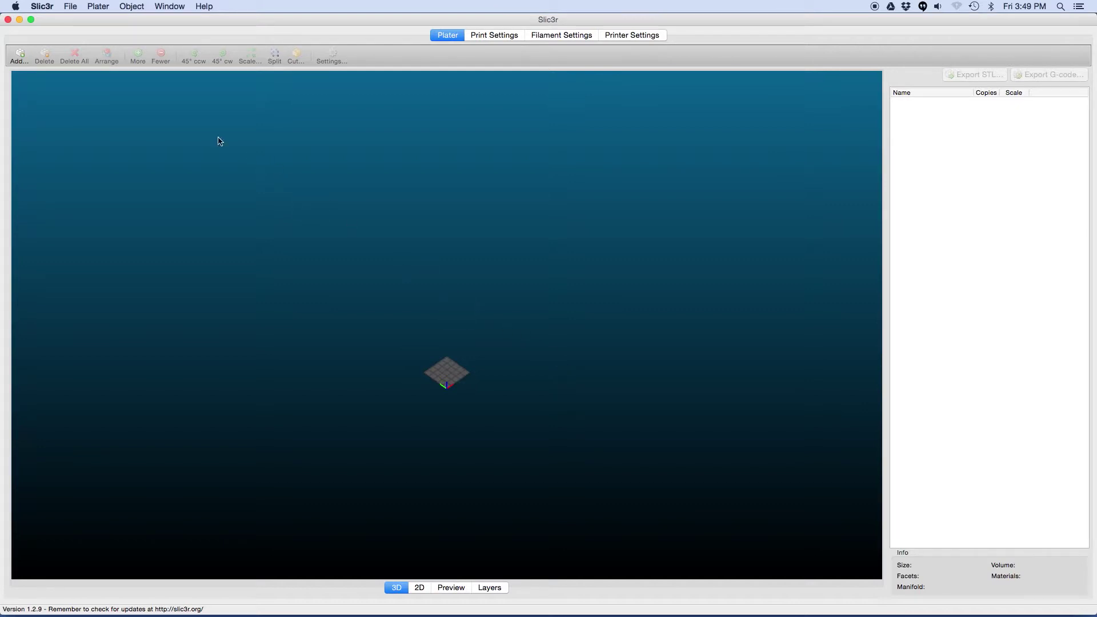
Set Slic3r's Preferences Mode to Expert and acknowledge the restart warning
left_click(44, 10)
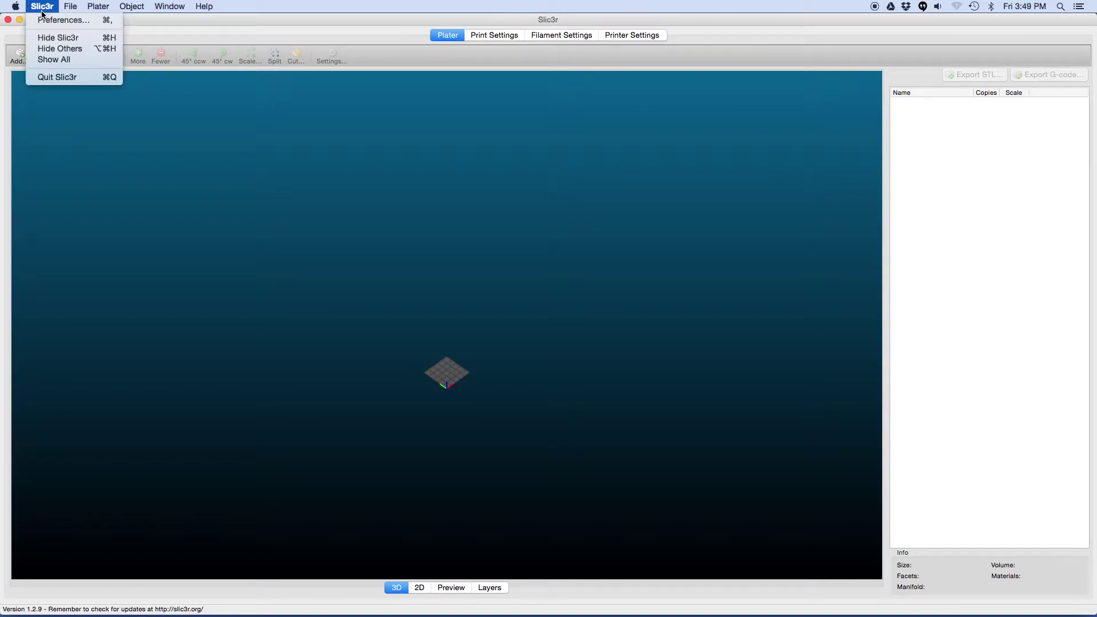
left_click(75, 23)
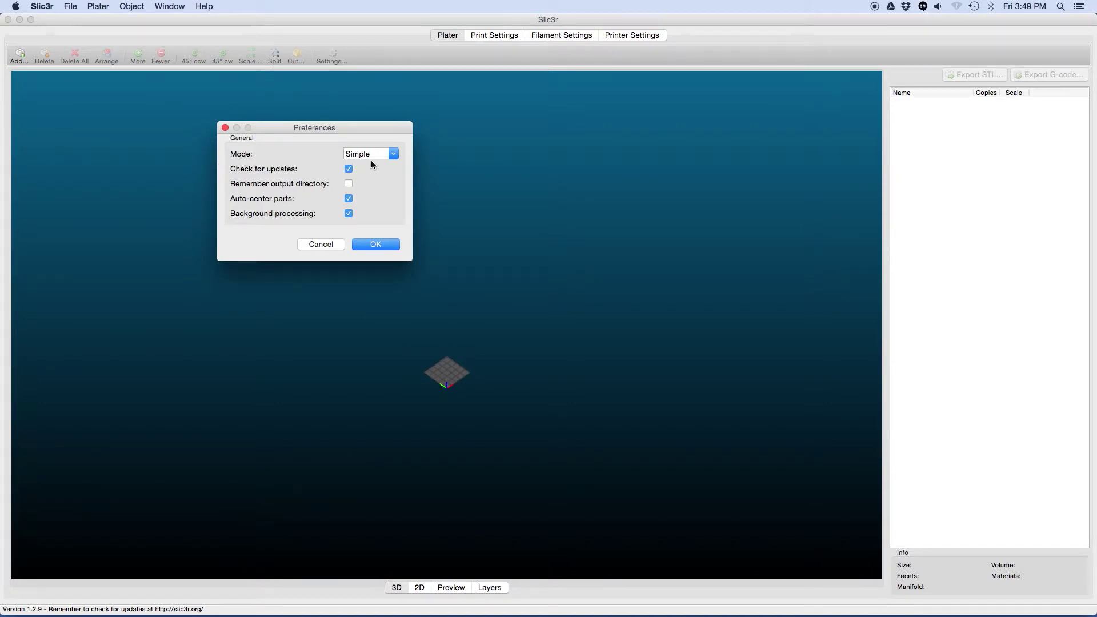
left_click(393, 156)
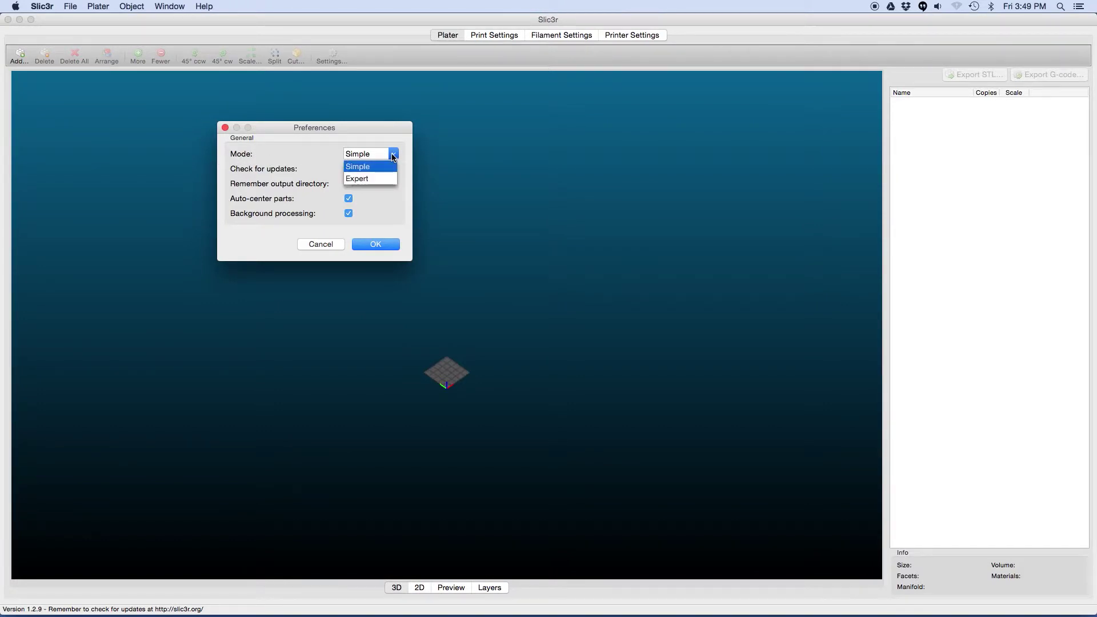
left_click(359, 179)
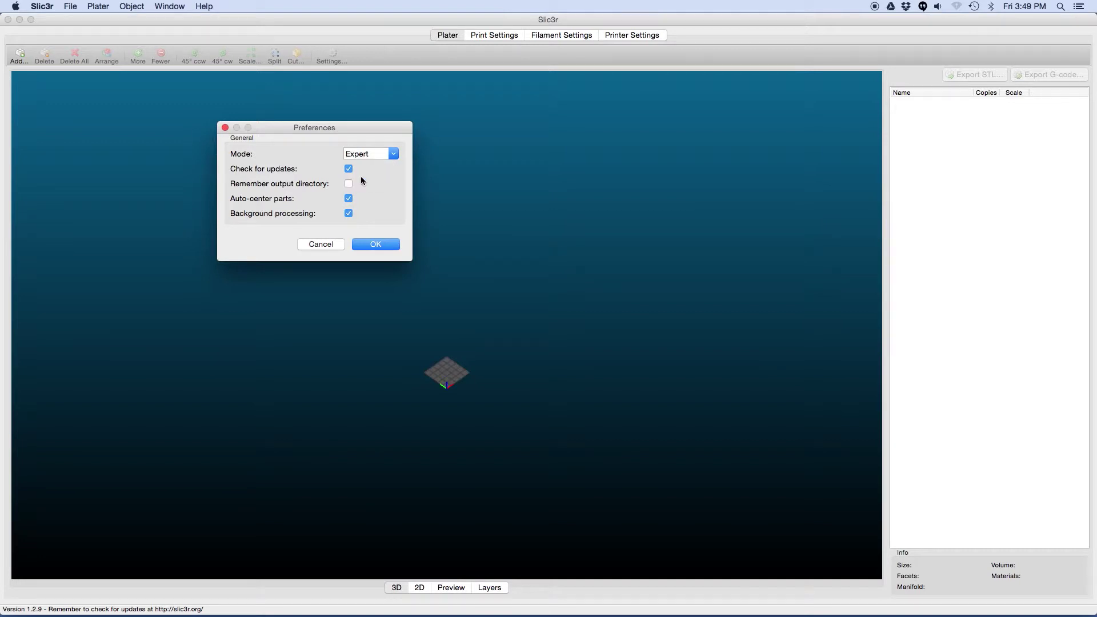
left_click(385, 243)
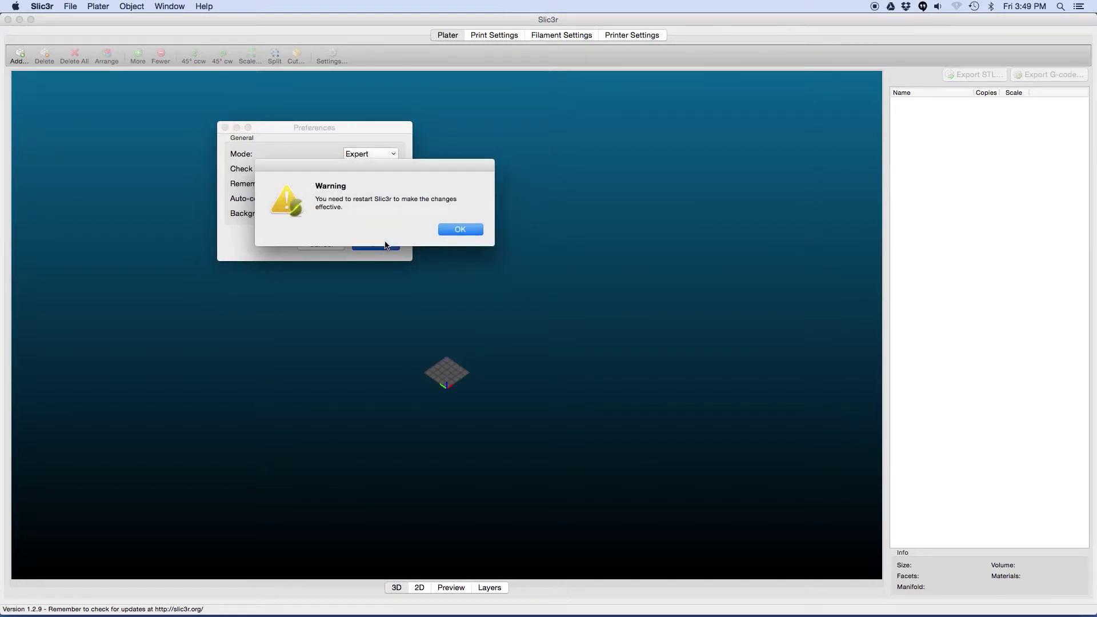
left_click(454, 229)
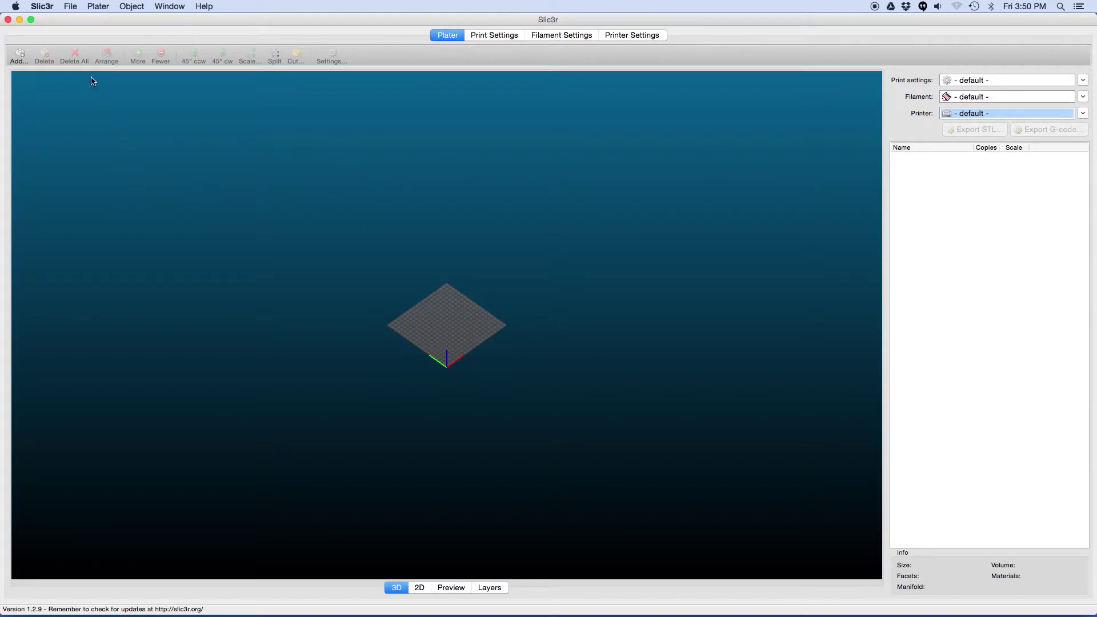
Load Slic3r_HollowShell_161006.ini from Documents/MiniMetalMaker-master 2/Software_Setup/Slic3r_Configs
left_click(56, 7)
mouse_move(70, 6)
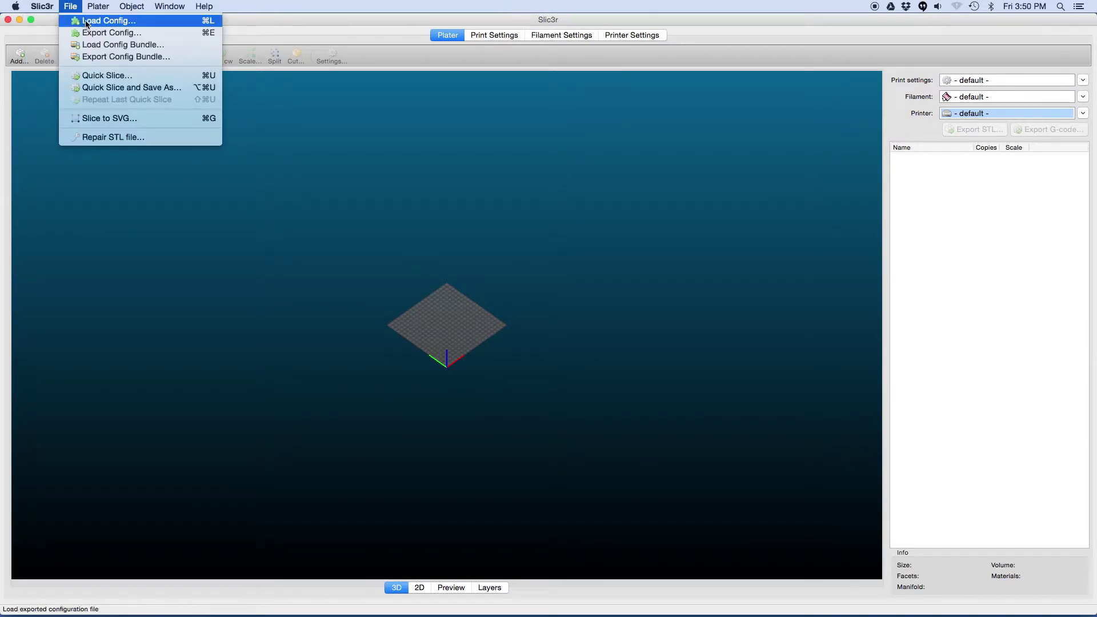
left_click(91, 26)
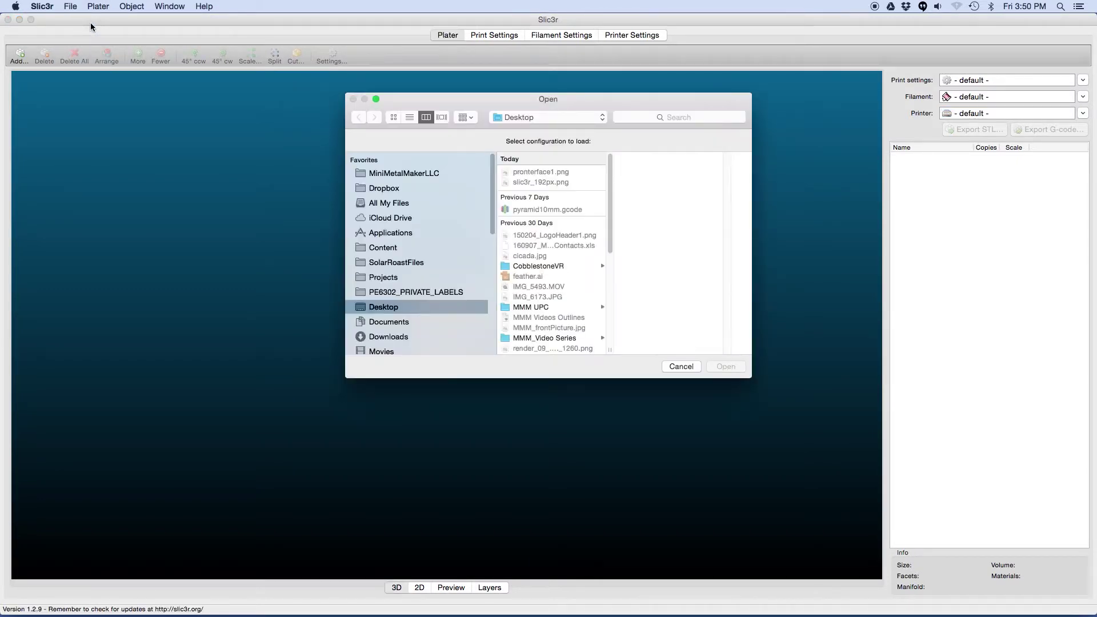
left_click_drag(467, 105, 418, 105)
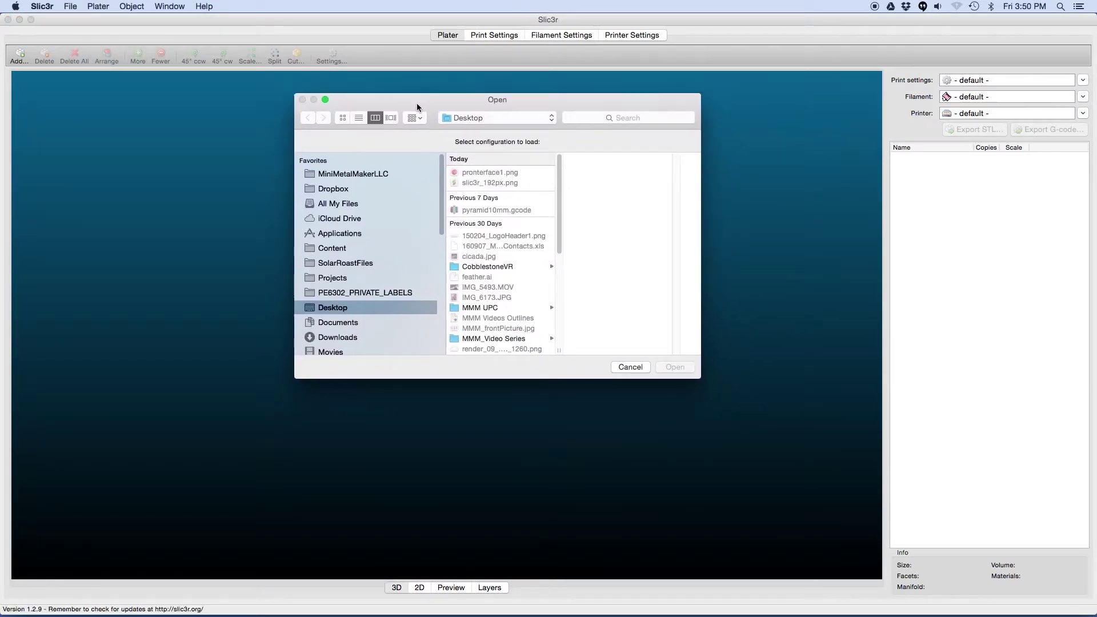
left_click(337, 324)
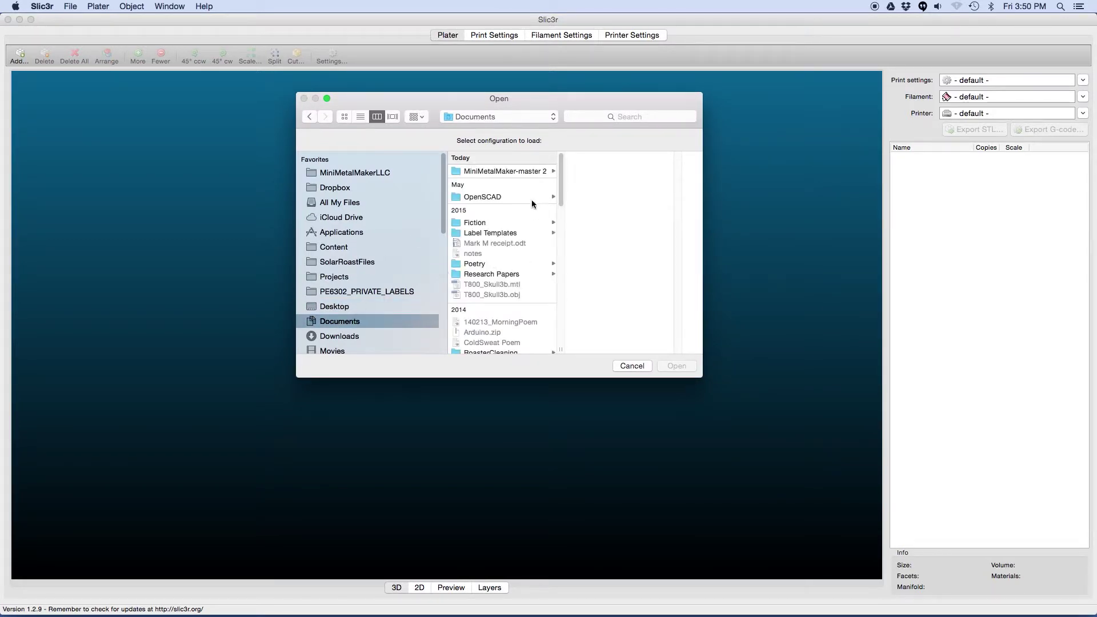
left_click(488, 171)
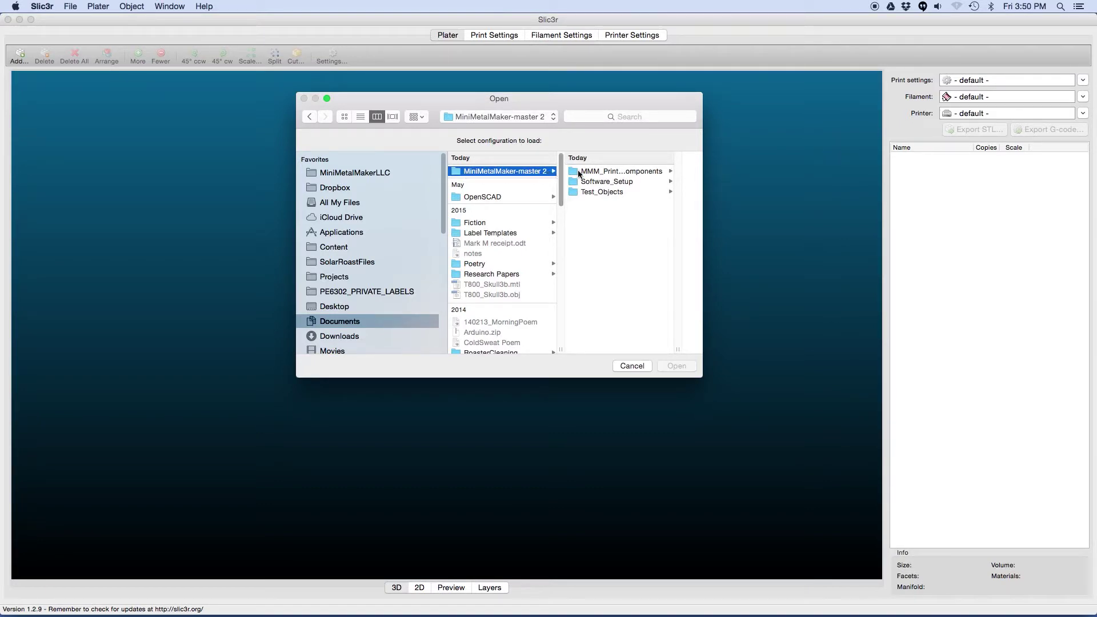
left_click(601, 182)
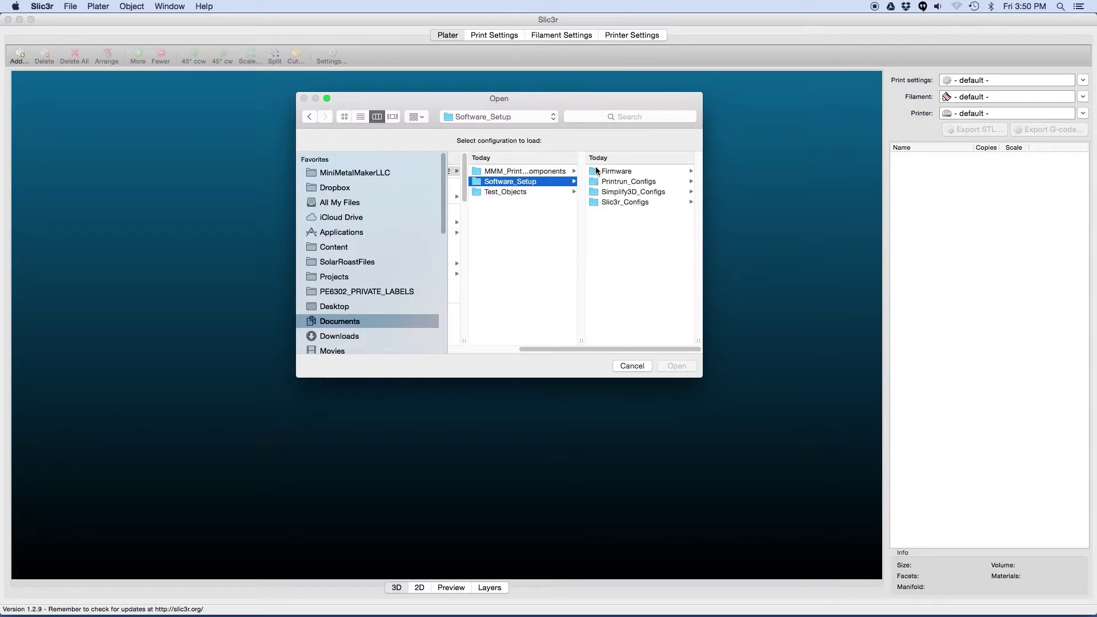
left_click(611, 203)
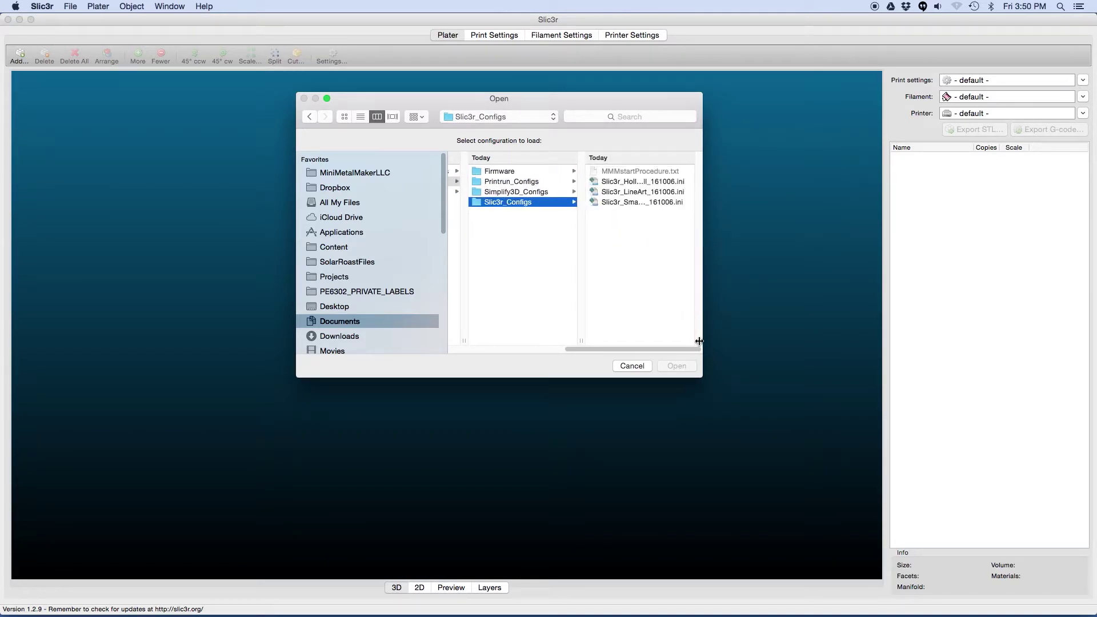
left_click_drag(698, 341, 745, 343)
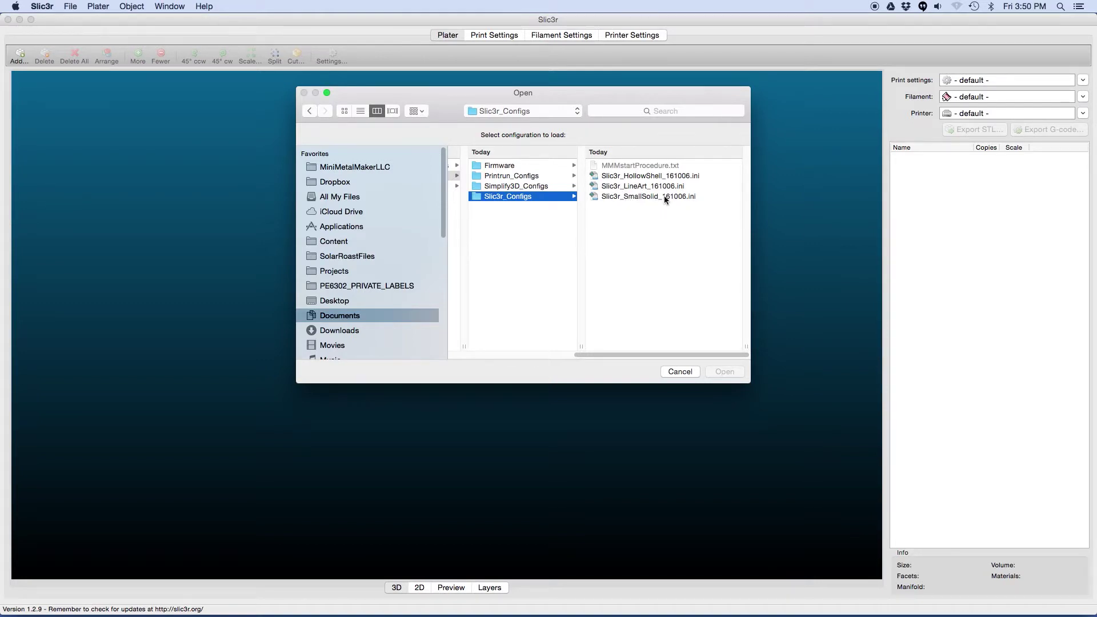
left_click(634, 176)
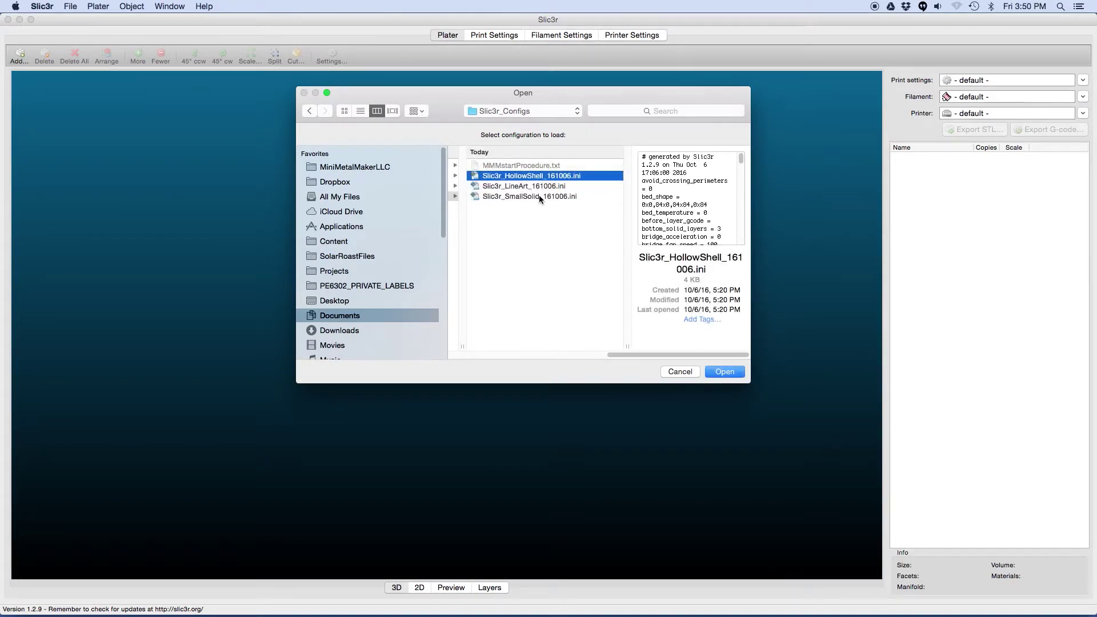
left_click(723, 372)
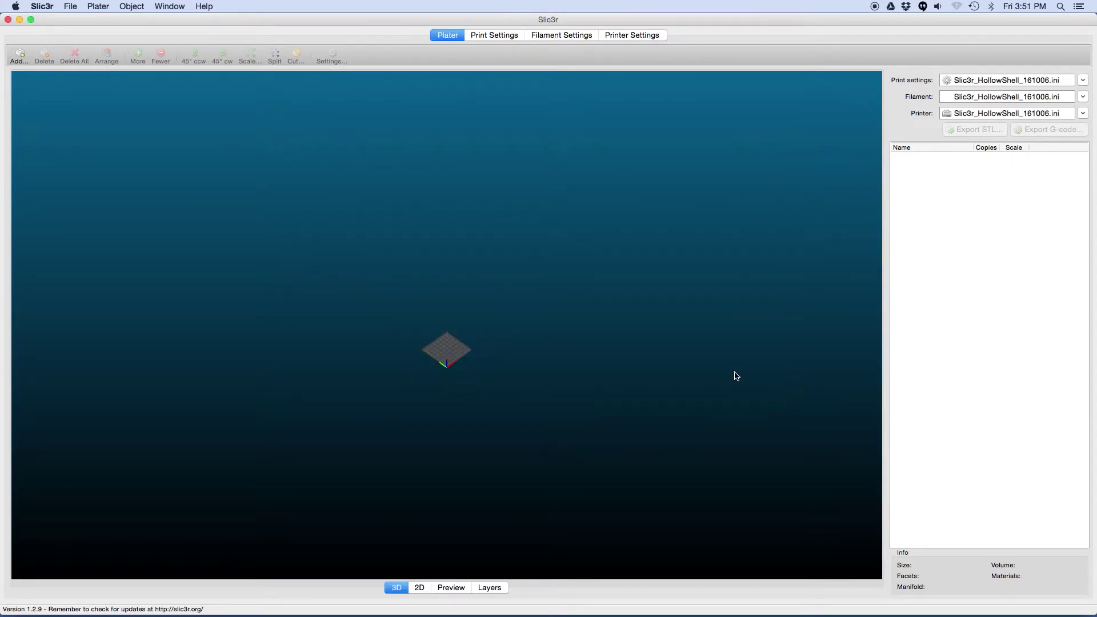
Load the Slic3r_LineArt_161006.ini config from the same folder
left_click(69, 5)
left_click(89, 21)
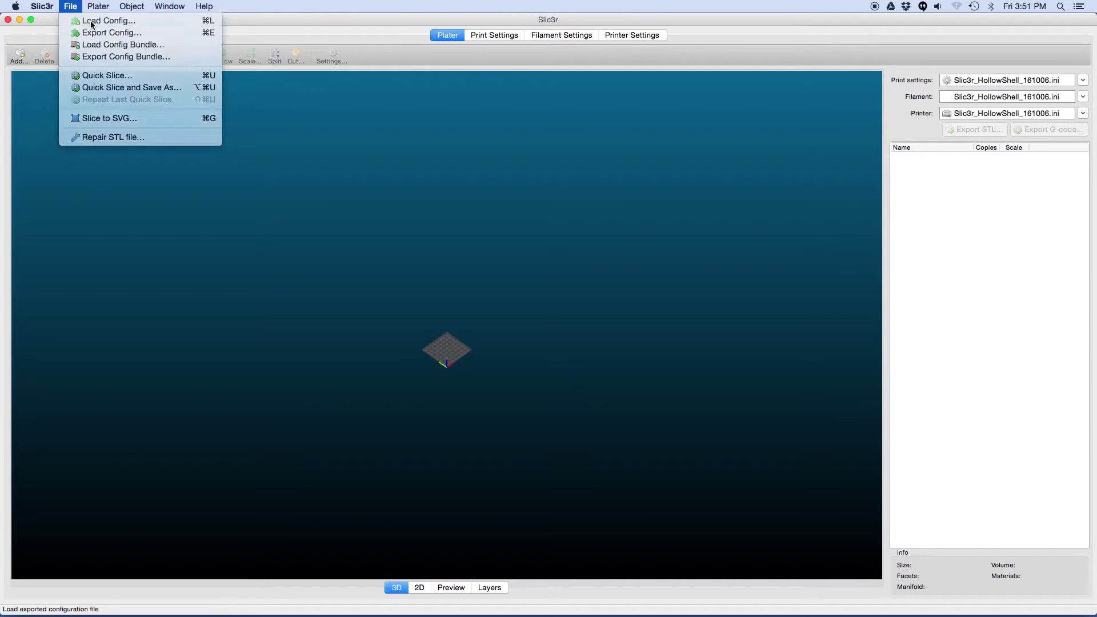
left_click(691, 186)
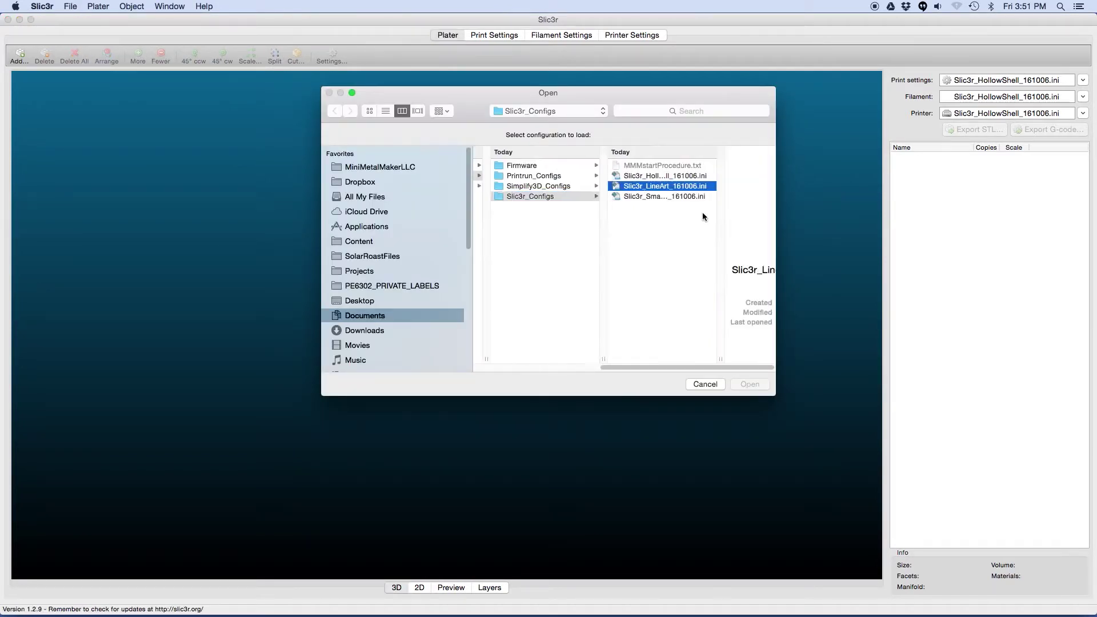
left_click(747, 385)
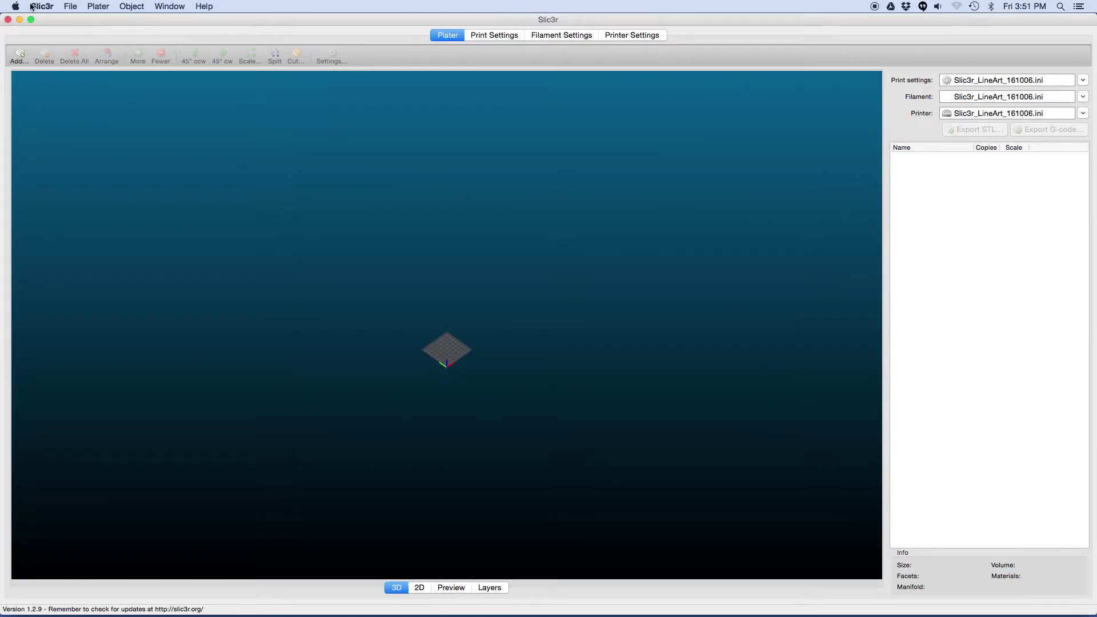
Load the Slic3r_SmallSolid_161006.ini config from the same folder
left_click(73, 8)
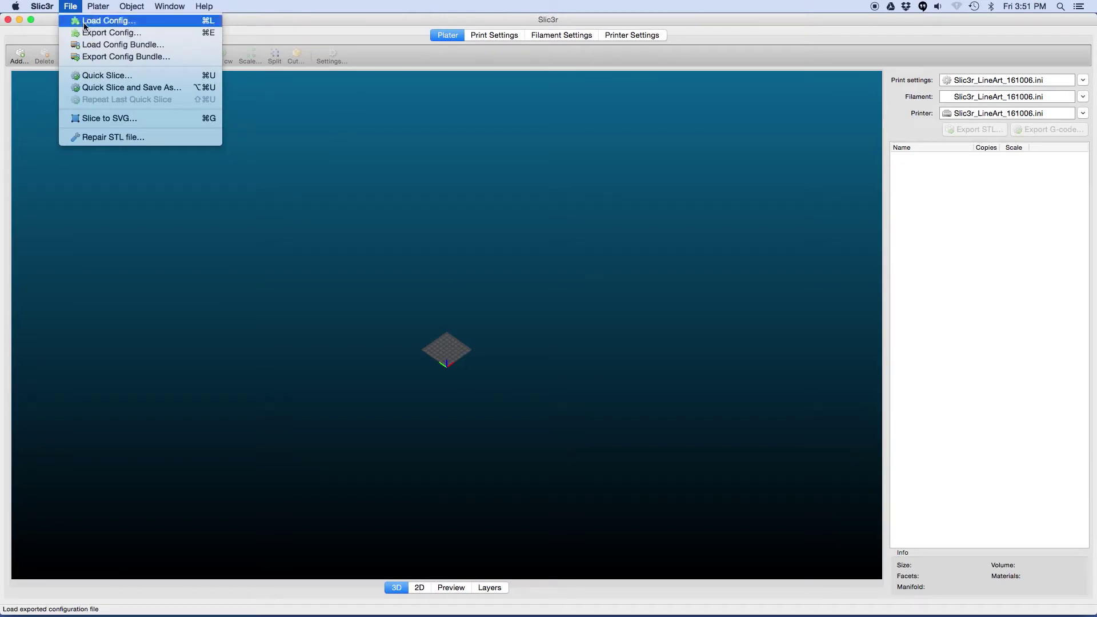
left_click(85, 23)
left_click(679, 198)
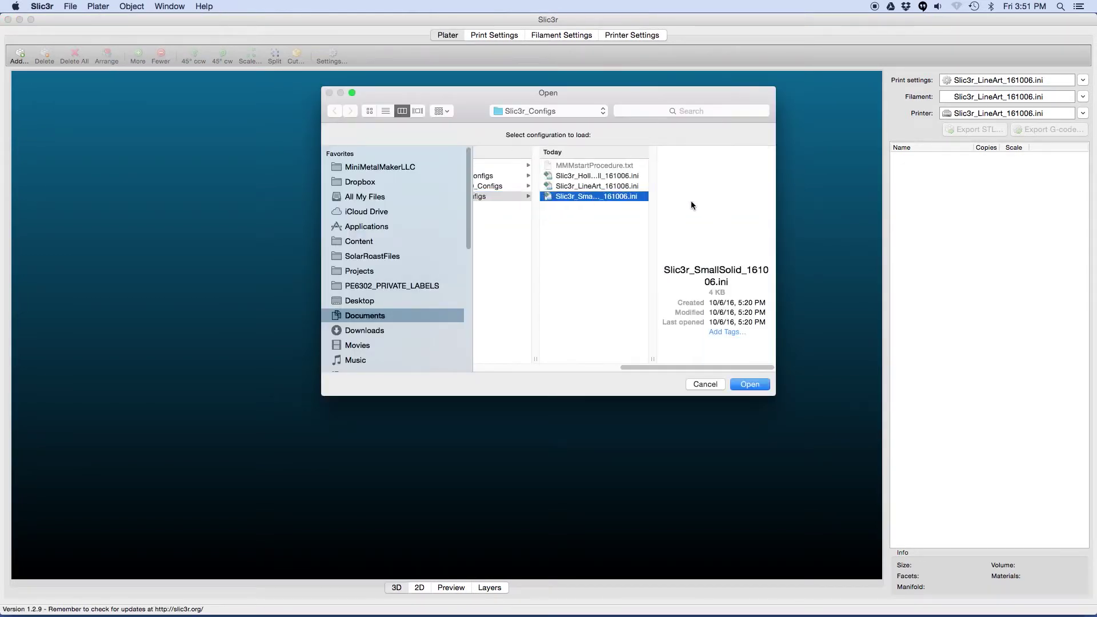
left_click(748, 384)
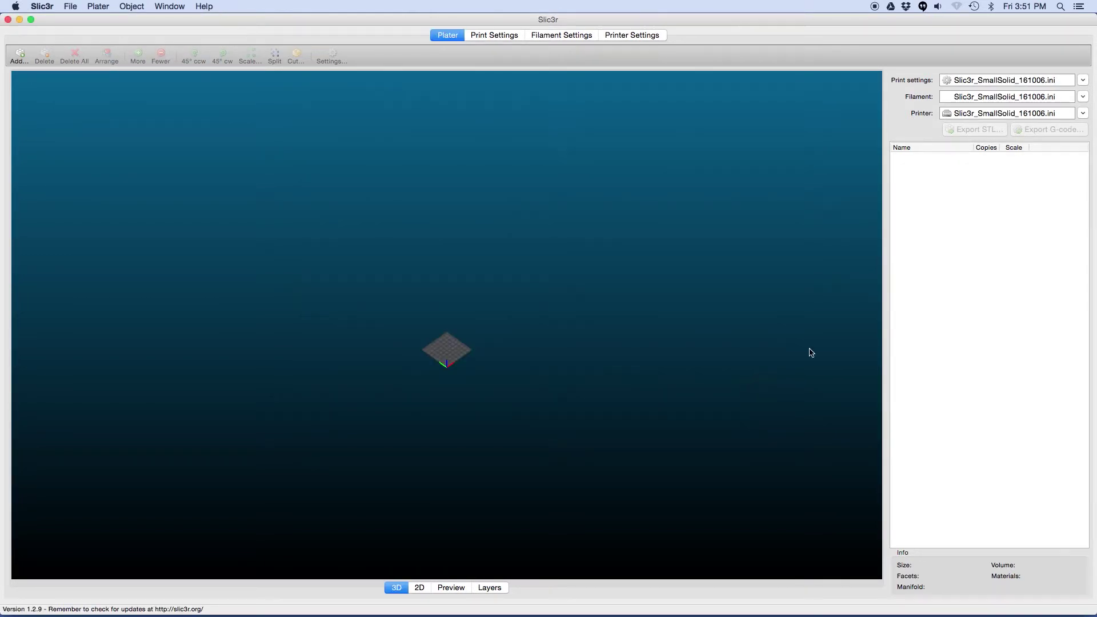
left_click(1067, 86)
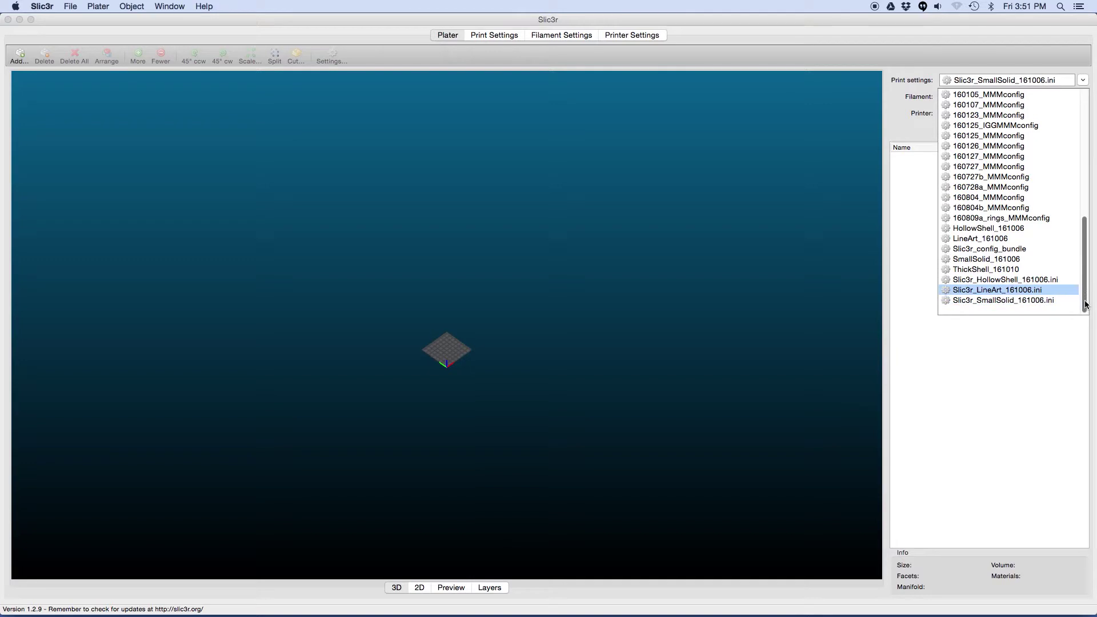
Set the print settings, filament and printer presets all to Slic3r_LineArt_161006.ini
left_click(988, 280)
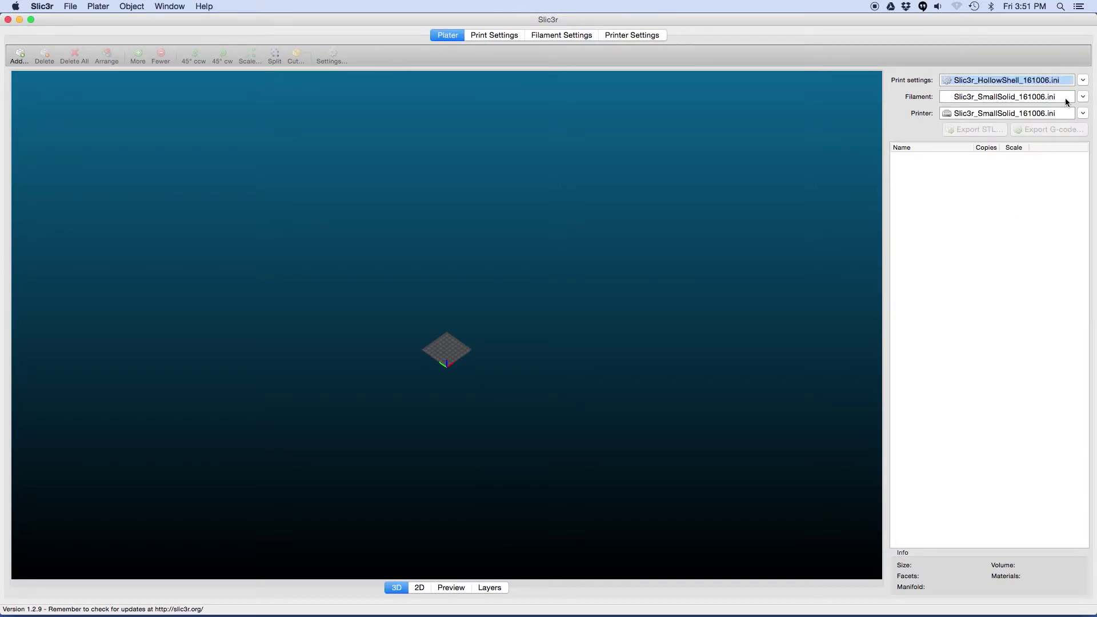
left_click(1077, 99)
left_click(997, 308)
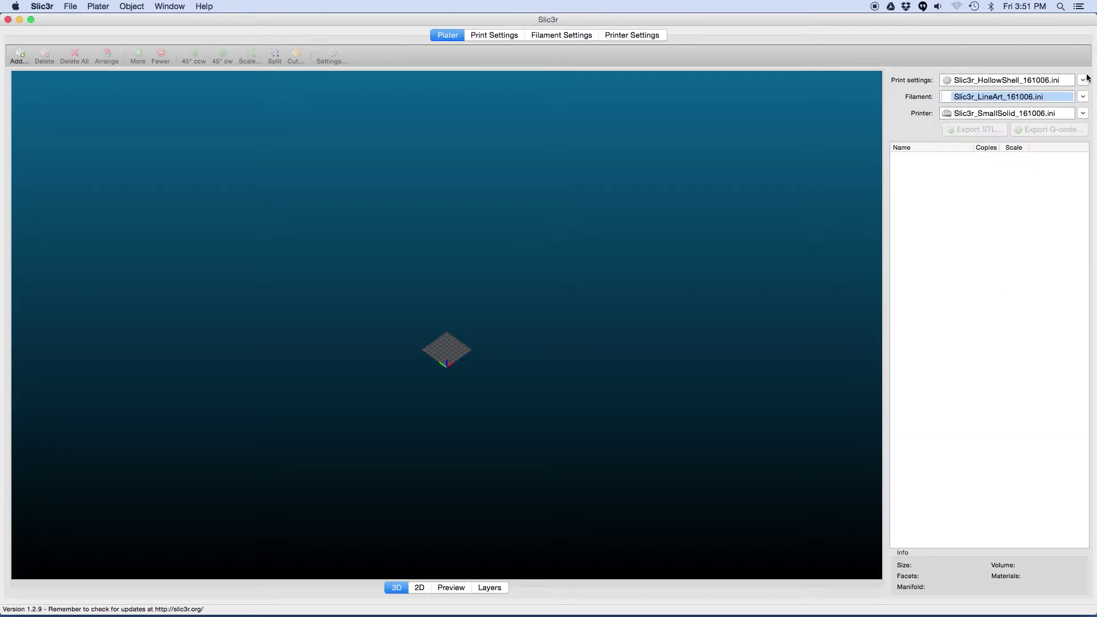
left_click(1082, 115)
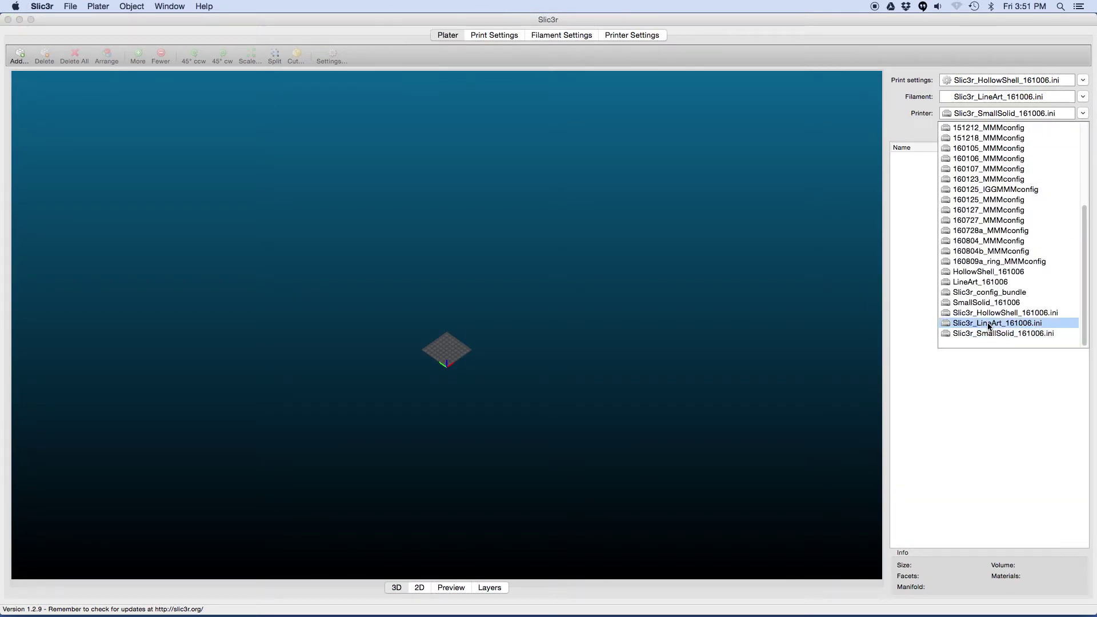
left_click(989, 324)
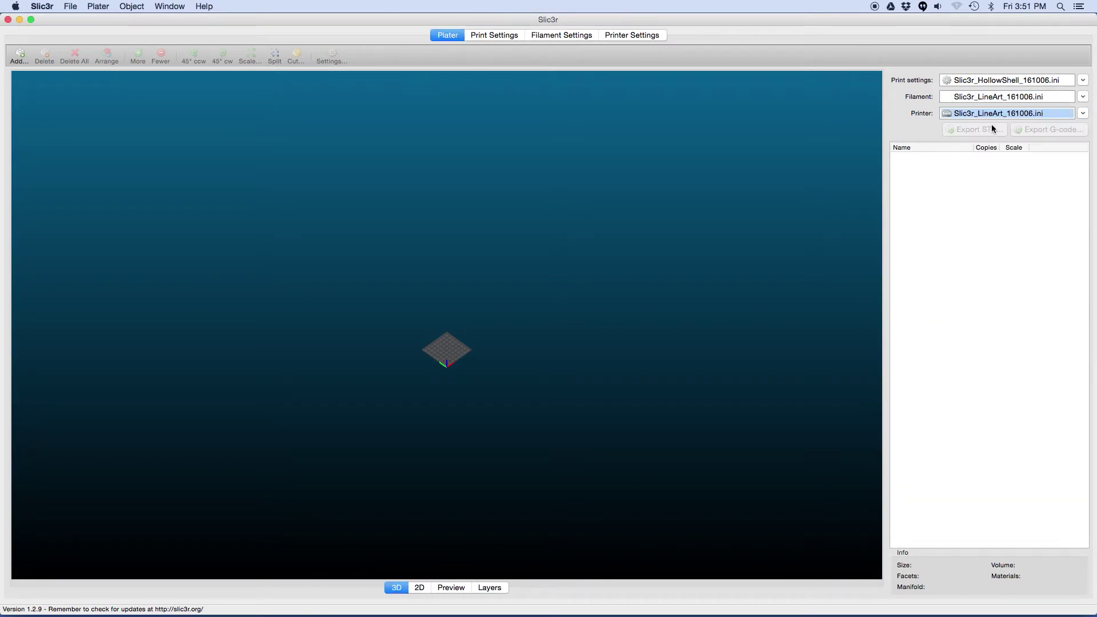
left_click(1072, 83)
left_click(991, 294)
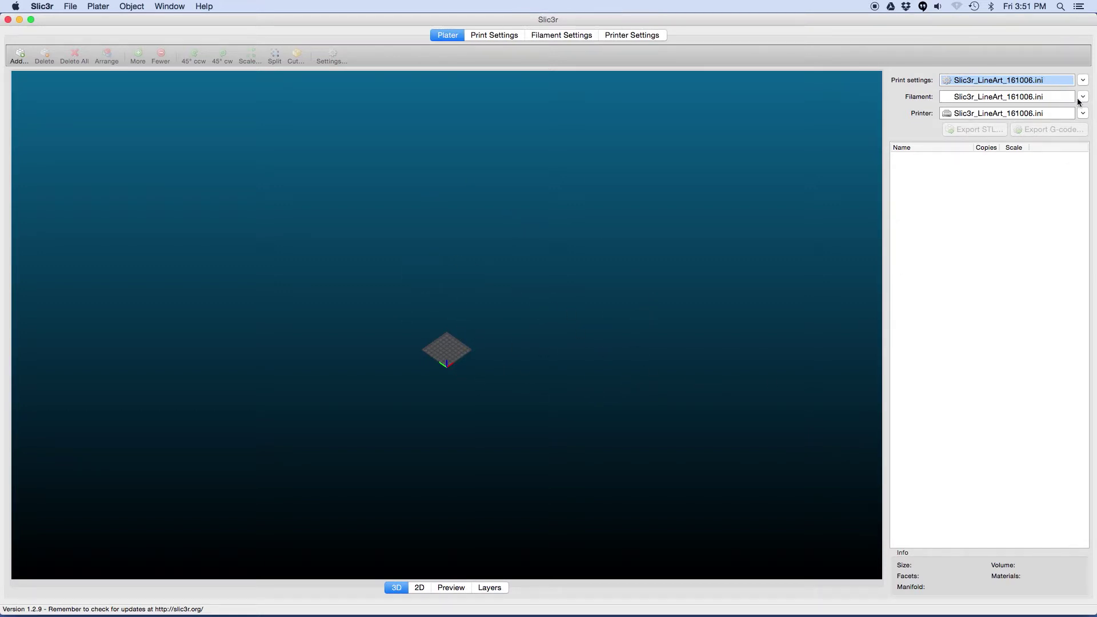
left_click(972, 197)
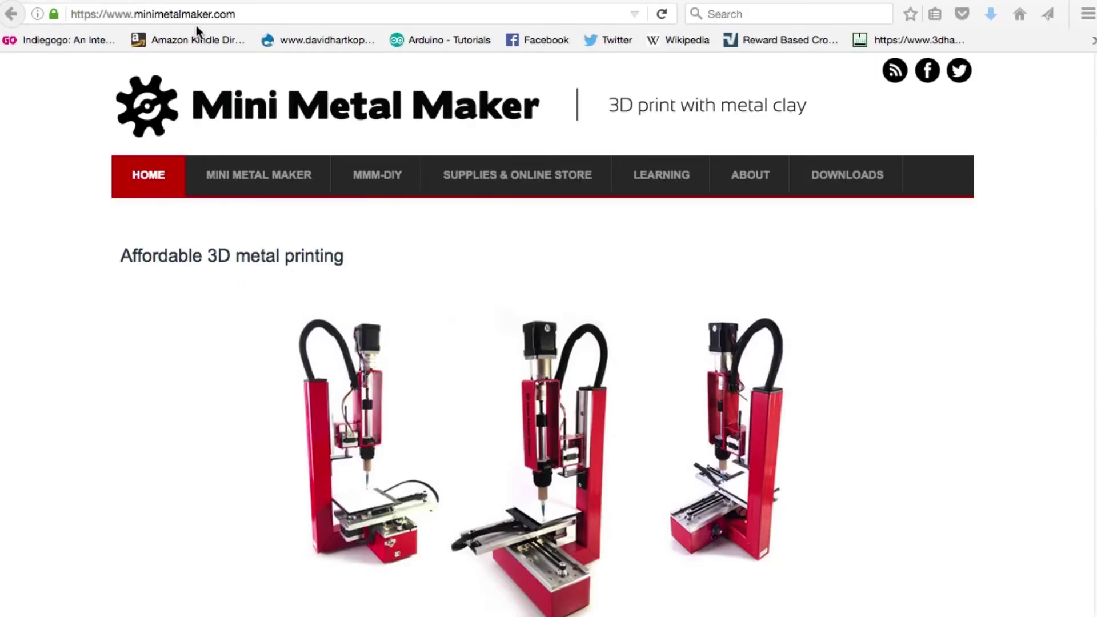
Scroll the Downloads page to the software quick links and open github.com/kliment/Printrun
left_click(829, 187)
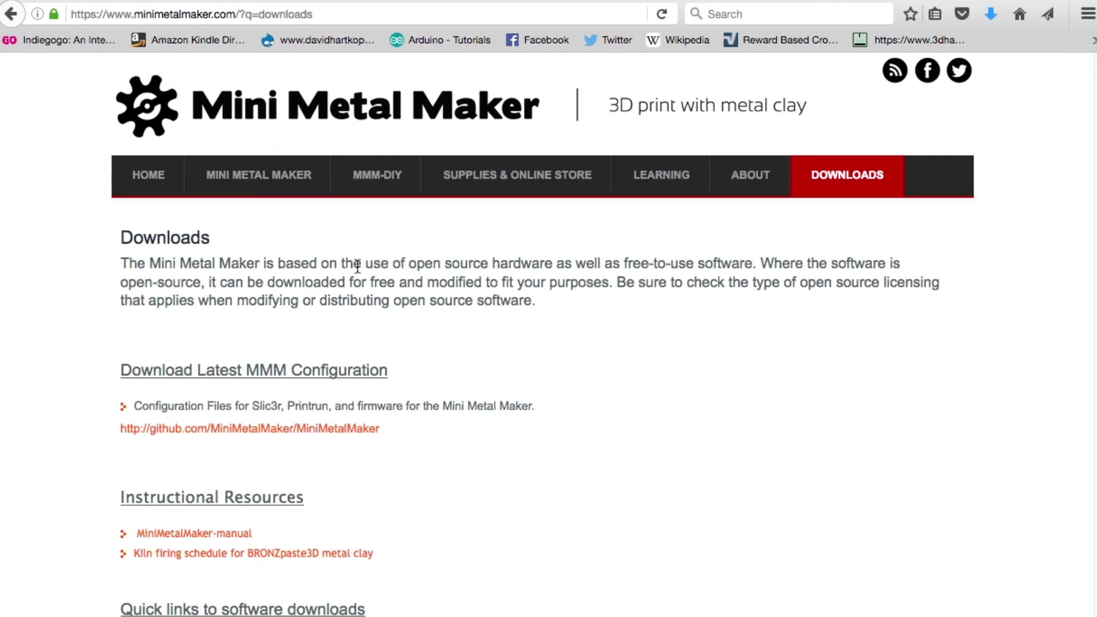
scroll(382, 497, "down", 1)
scroll(385, 475, "down", 2)
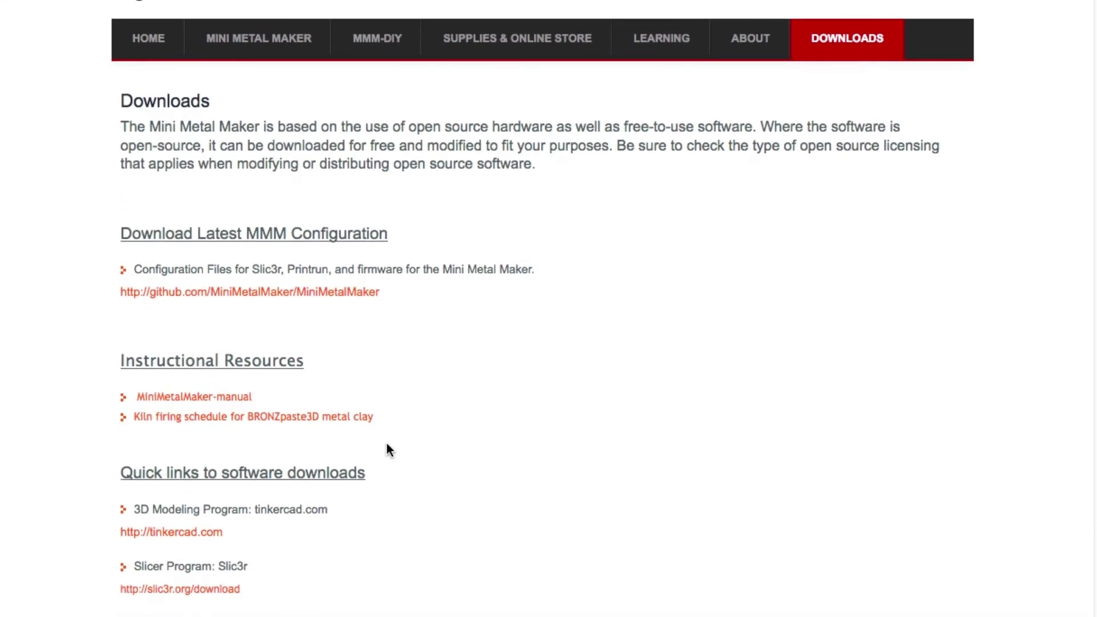
scroll(385, 440, "down", 1)
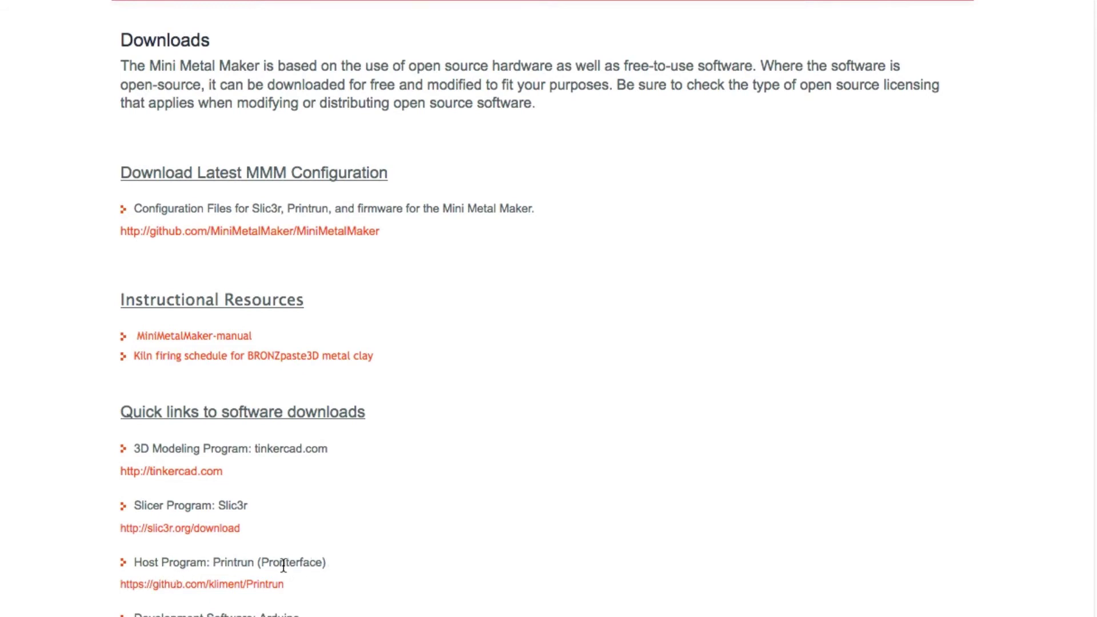
left_click(170, 585)
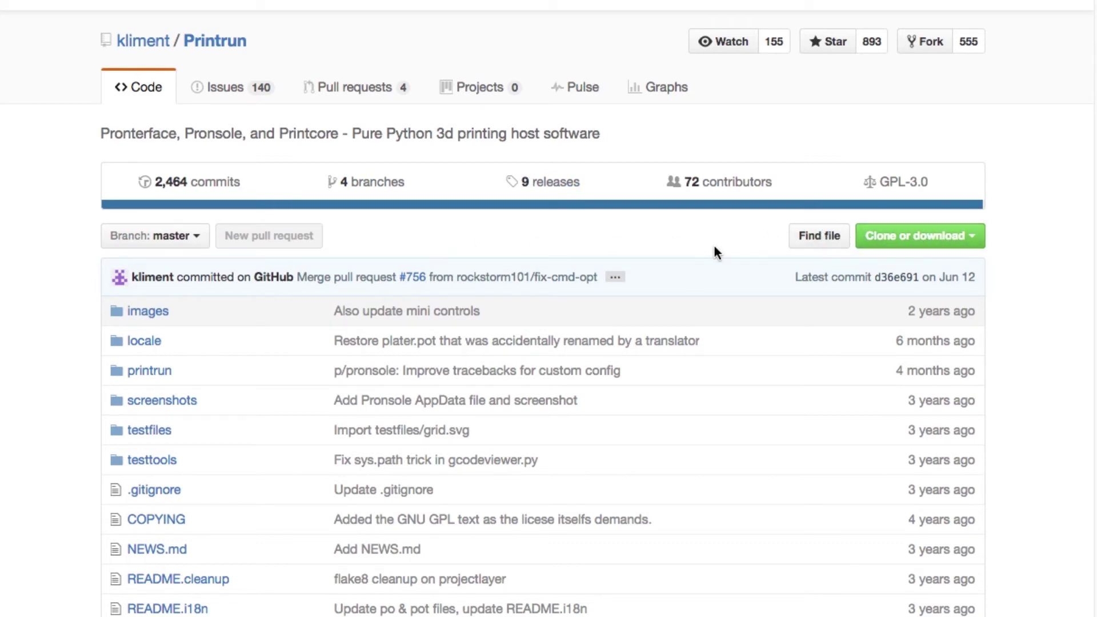
Scroll the Printrun README to GETTING PRINTRUN and open the precompiled Mac OS X download listing
scroll(714, 252, "down", 3)
scroll(715, 250, "down", 5)
scroll(715, 250, "down", 2)
scroll(715, 250, "down", 5)
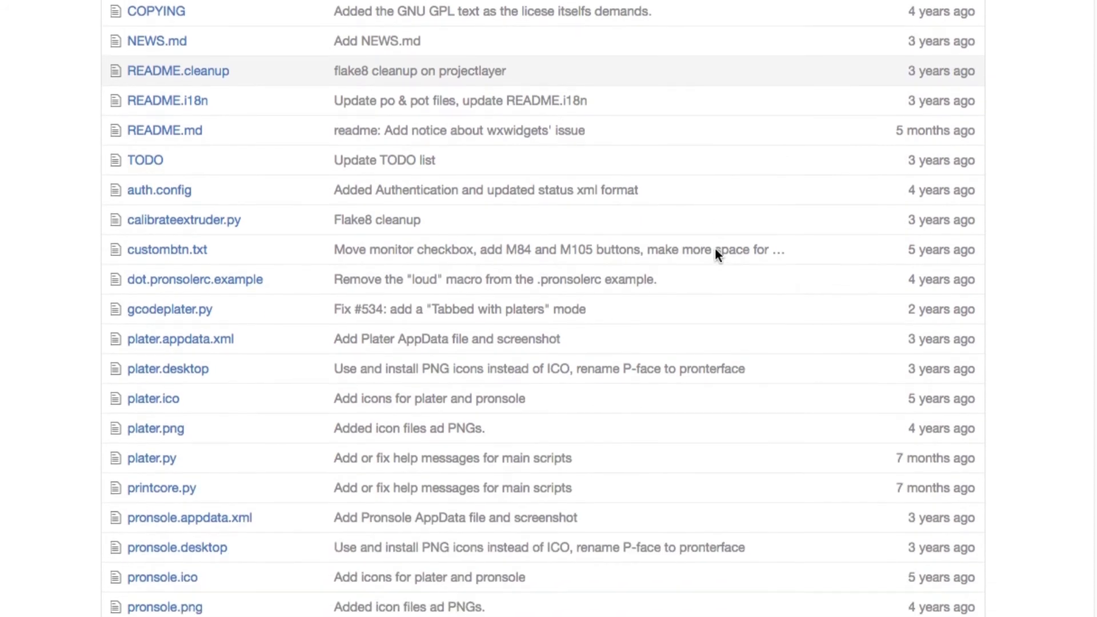
scroll(715, 250, "down", 6)
scroll(715, 249, "down", 9)
scroll(715, 249, "down", 5)
scroll(715, 249, "down", 9)
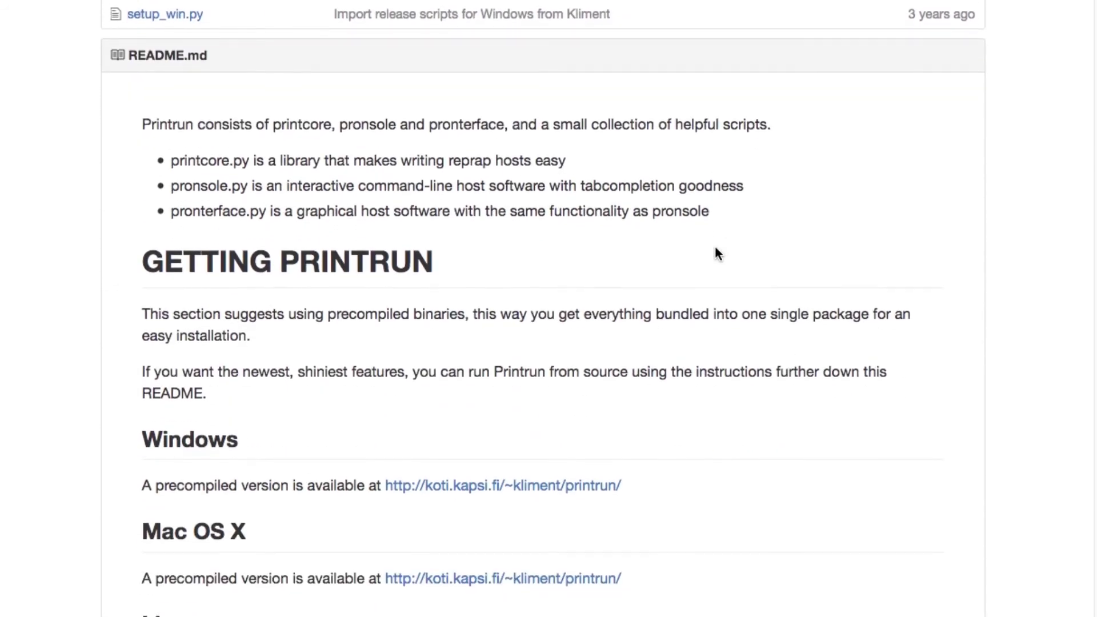
scroll(715, 249, "down", 4)
scroll(715, 249, "down", 5)
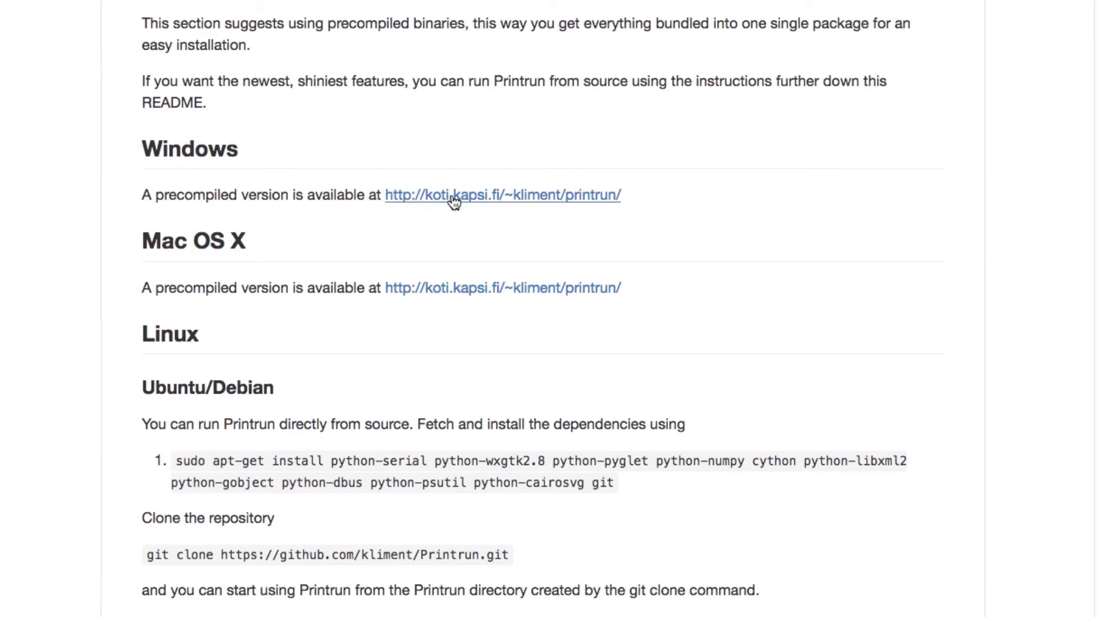
left_click(436, 292)
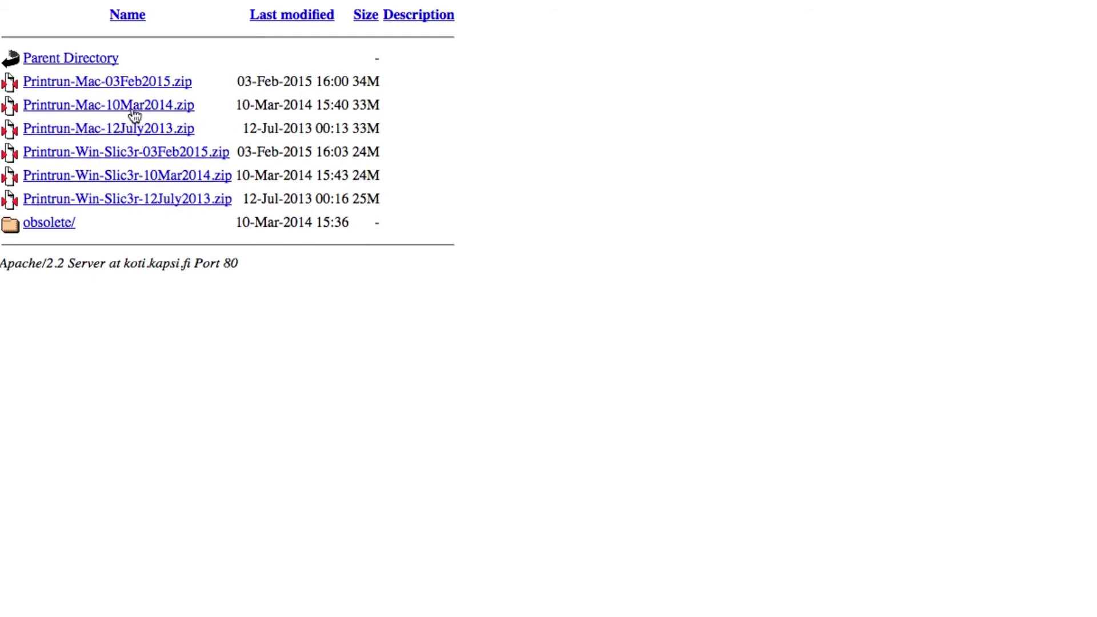
Download the Printrun-Mac-03Feb2015.zip package from the koti.kapsi.fi build listing
left_click(120, 88)
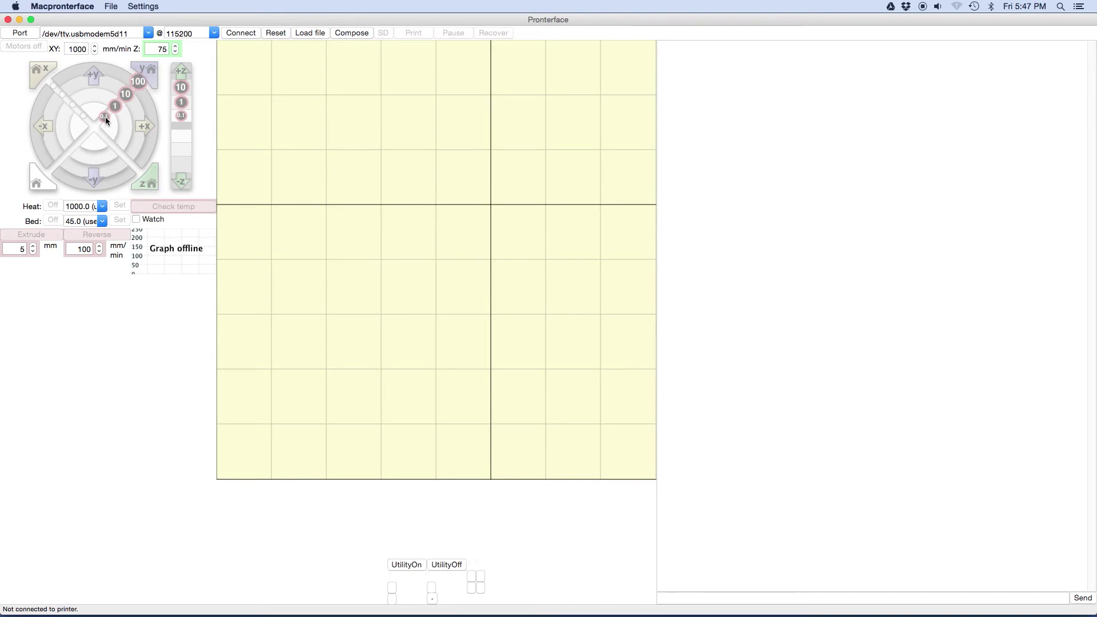
In Pronterface Options, choose 115200 baud and 80.00 width, depth and height, then confirm
left_click(139, 10)
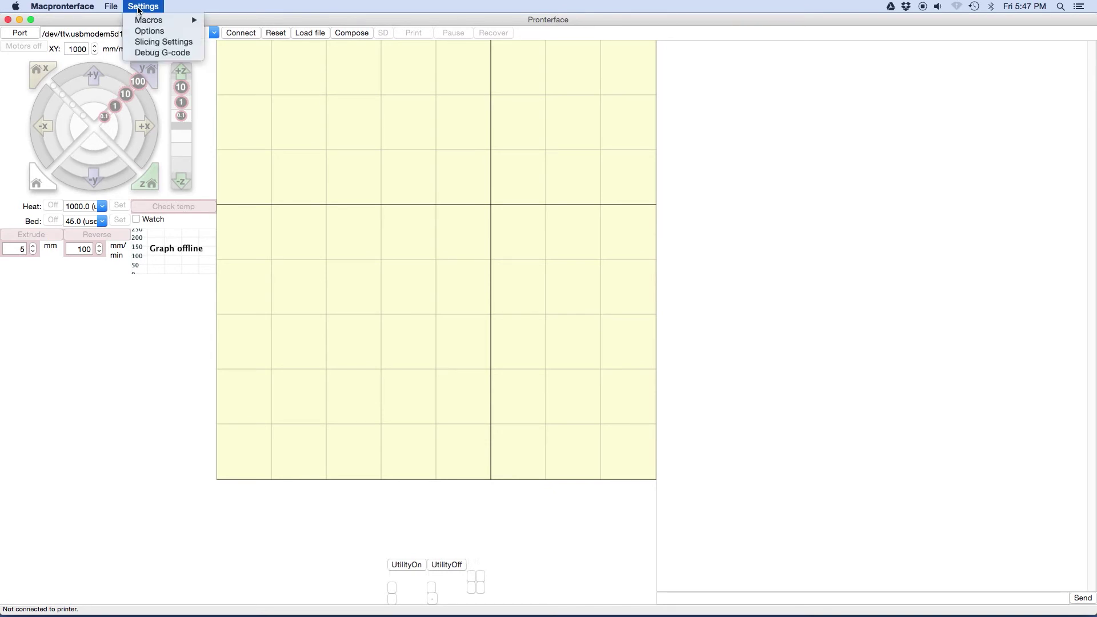
left_click(156, 31)
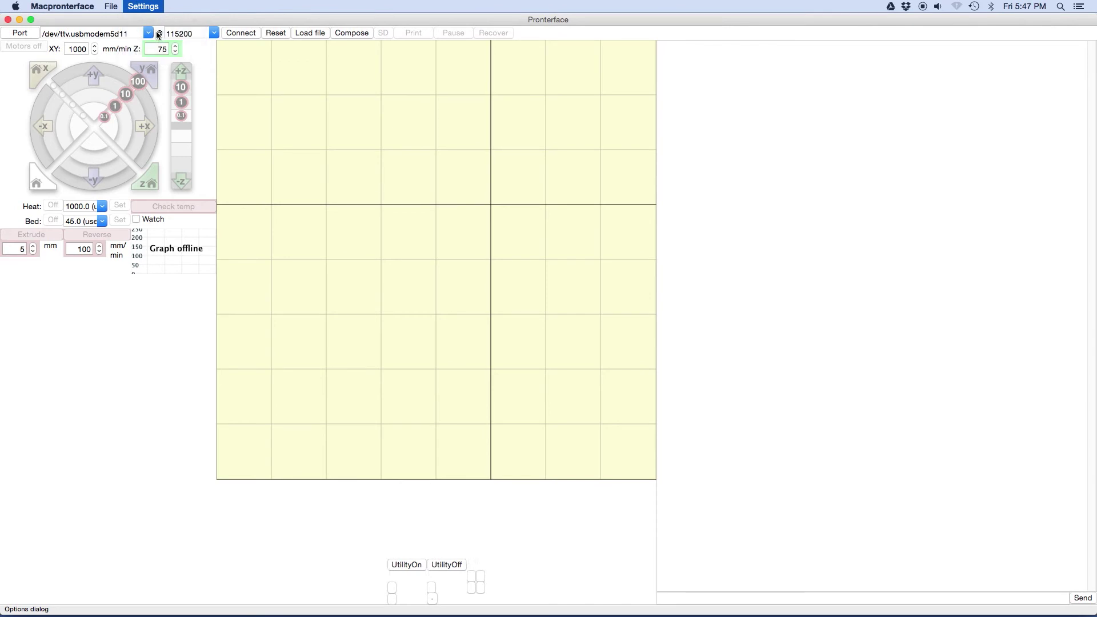
left_click_drag(299, 92, 349, 139)
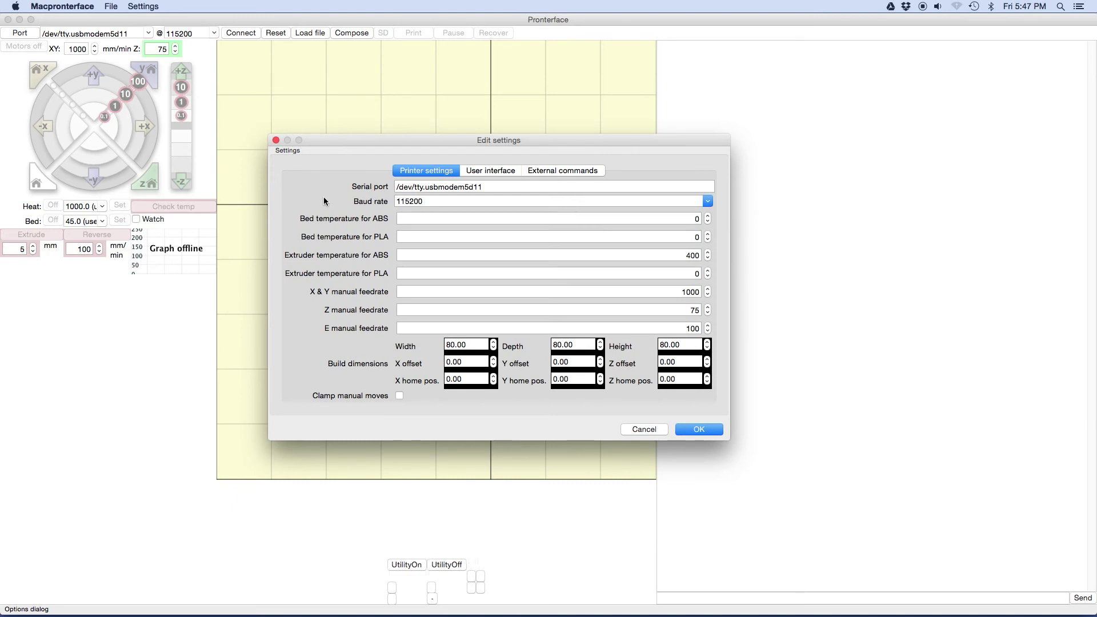
left_click(434, 201)
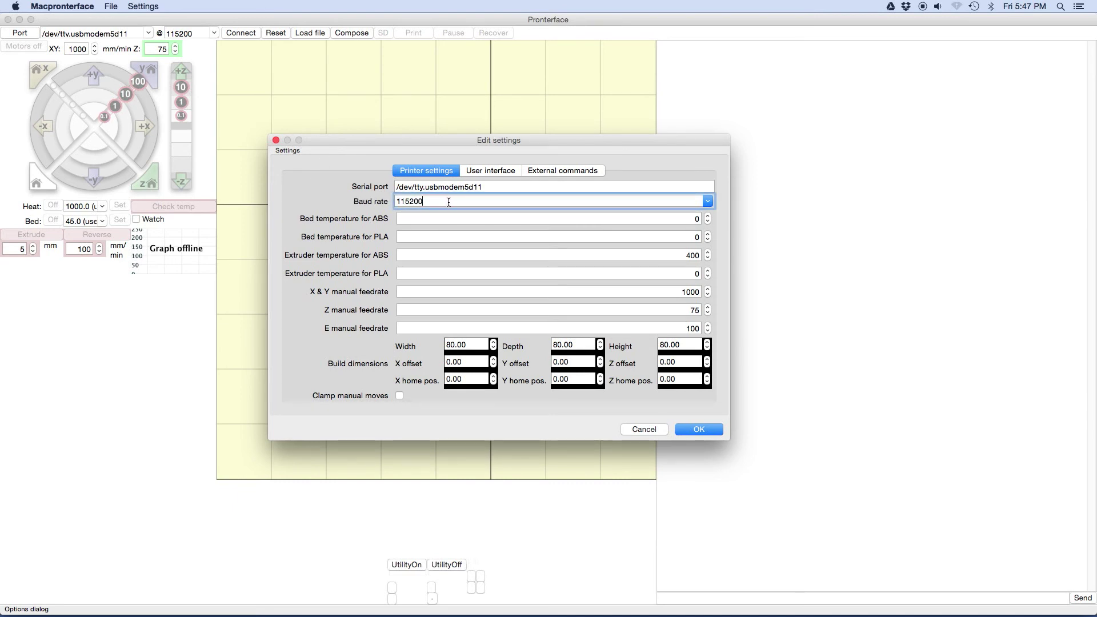
left_click(707, 202)
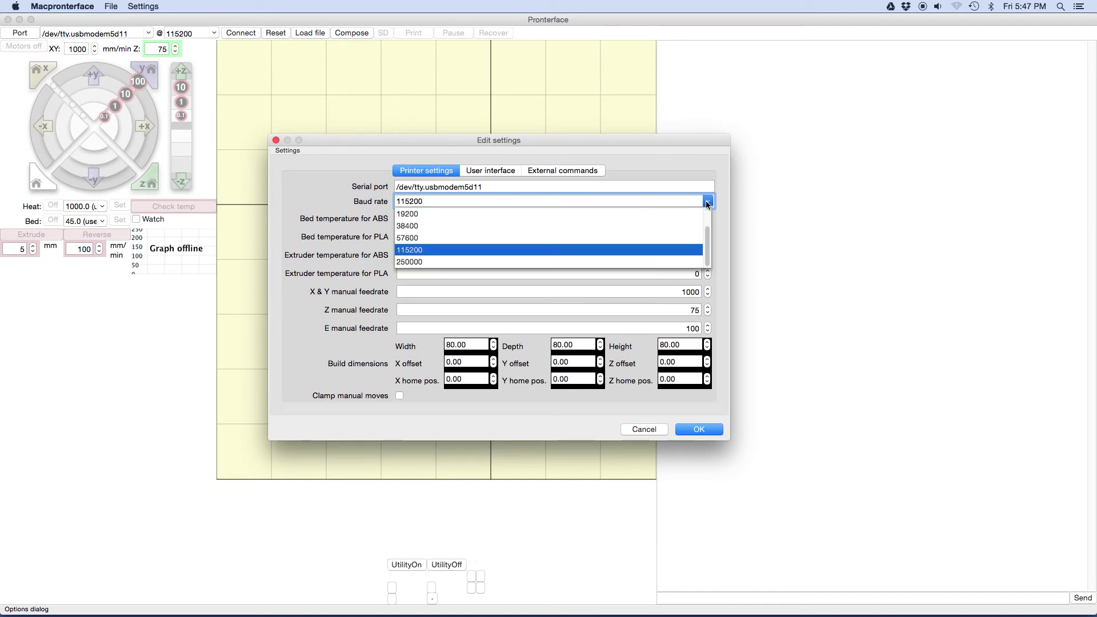
left_click(420, 252)
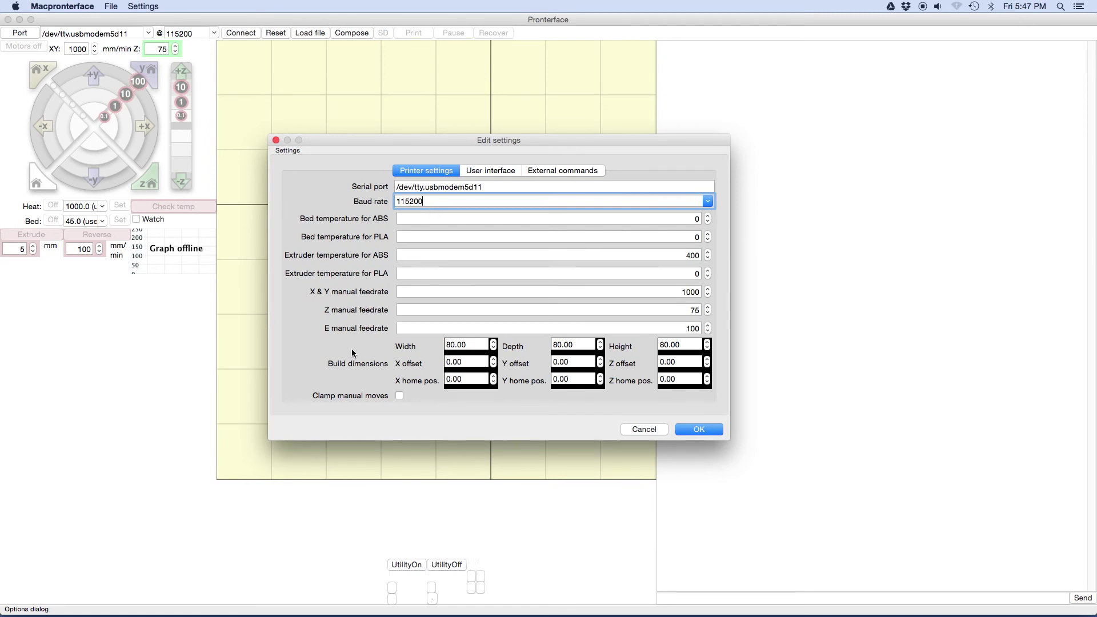
left_click(477, 346)
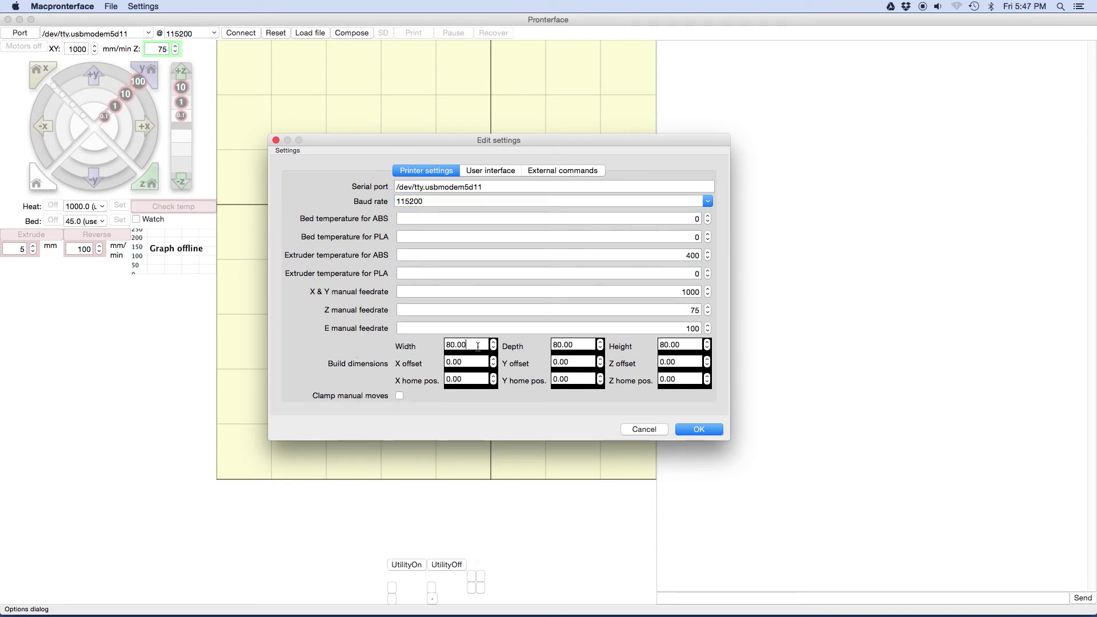
left_click_drag(477, 346, 445, 346)
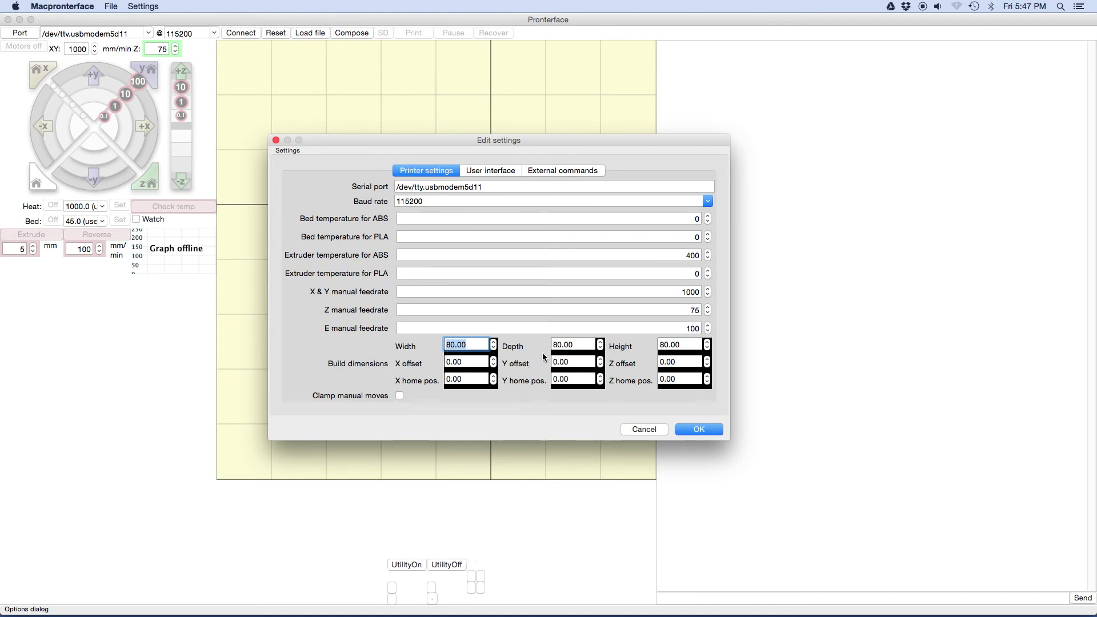
left_click_drag(577, 345, 553, 346)
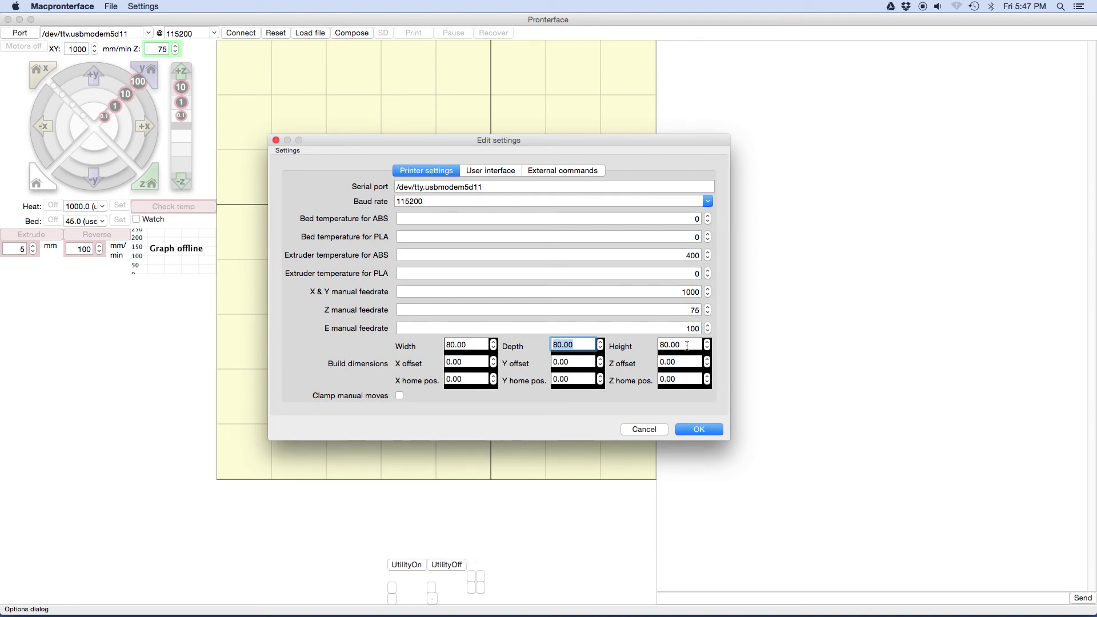
left_click_drag(687, 345, 657, 346)
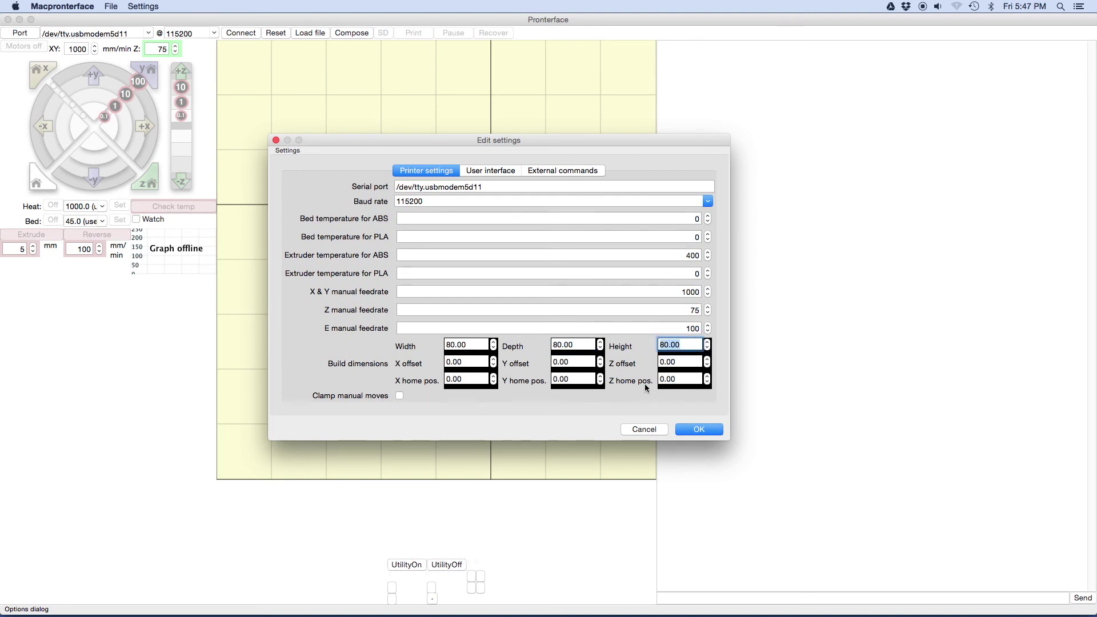
left_click(687, 429)
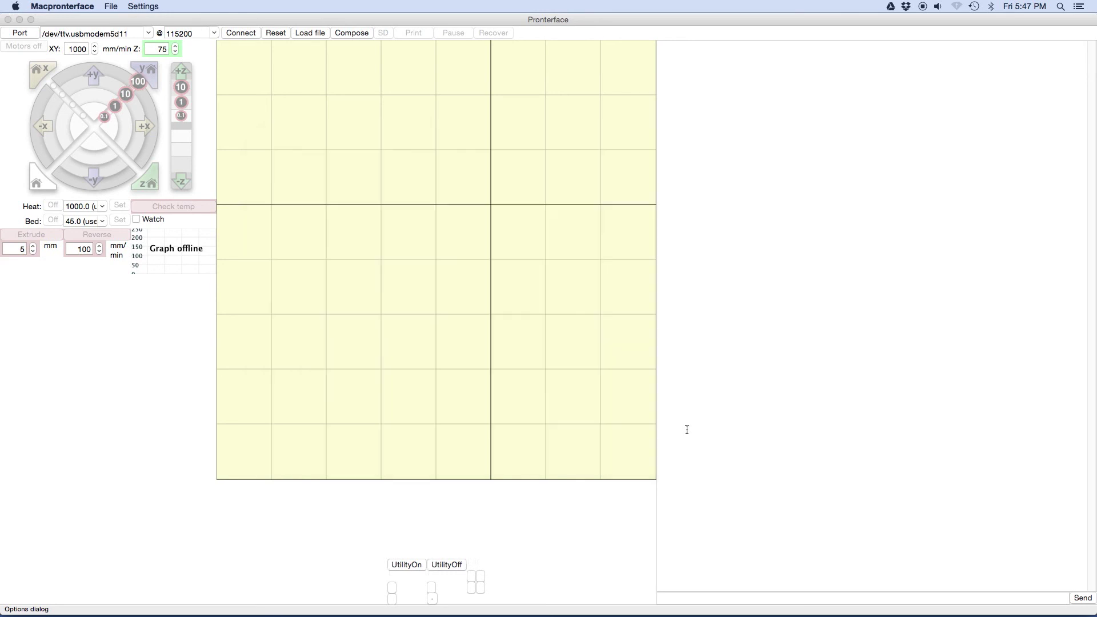